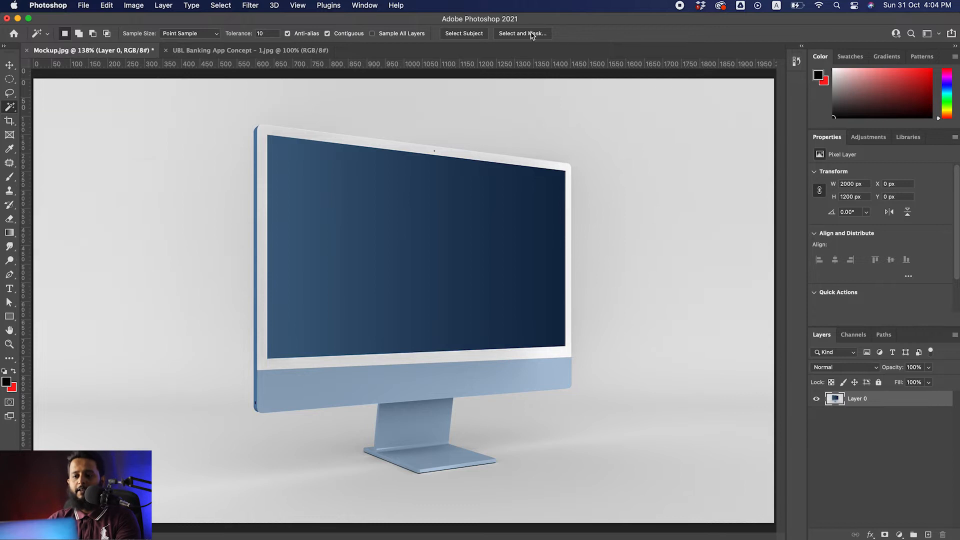
Select the monitor with Select Subject and add the missed strip of its right bezel to the selection
left_click(471, 35)
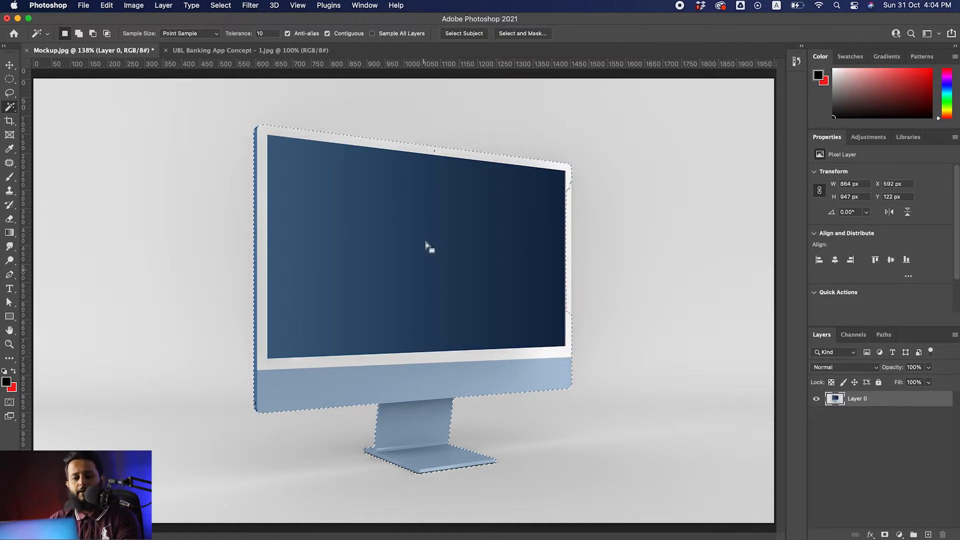
left_click_drag(594, 269, 623, 273)
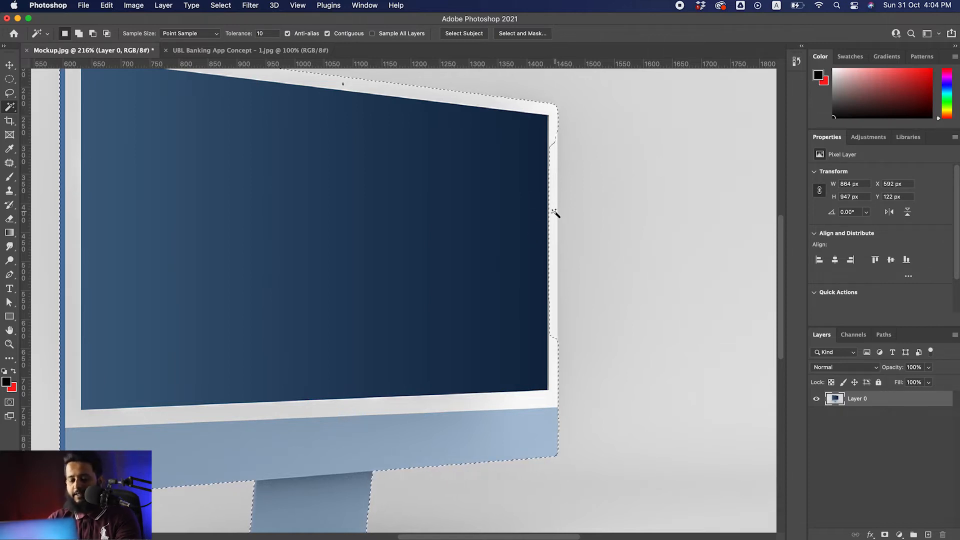
left_click(553, 233, "shift")
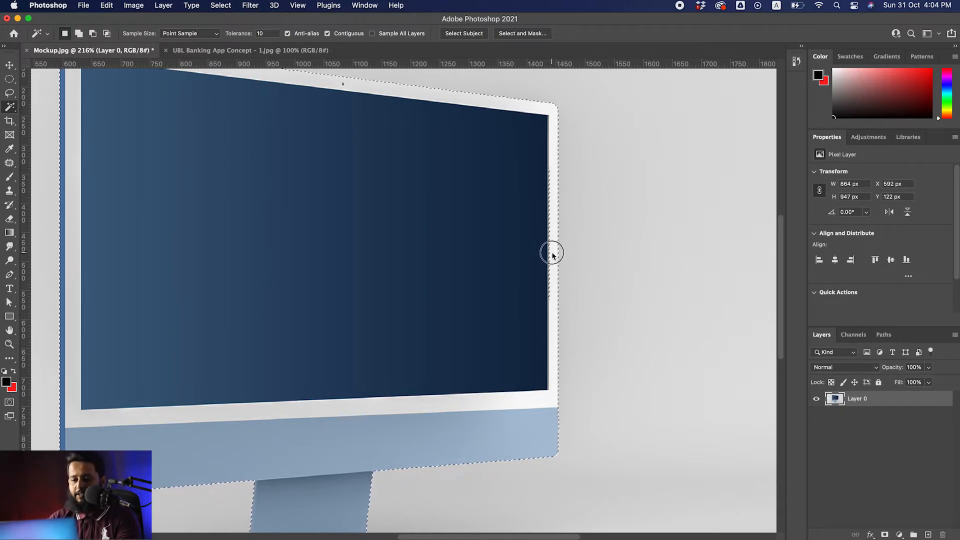
left_click(549, 286, "shift")
Add a layer mask to Layer 0 from the monitor selection to hide the grey background
left_click_drag(507, 306, 468, 304)
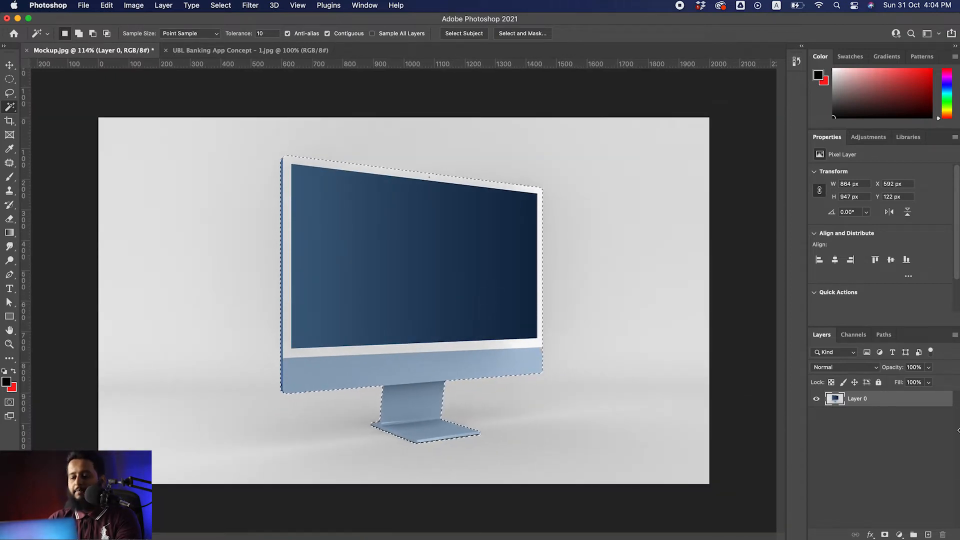
left_click(885, 535)
left_click_drag(528, 414, 540, 413)
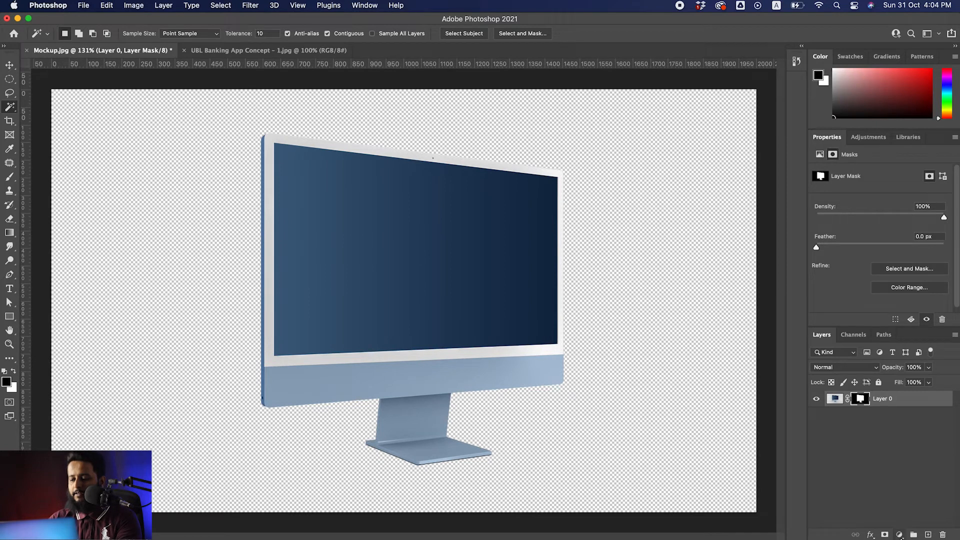
Add a light purple Solid Color fill layer (#d5a4ff) and place it below the monitor layer
left_click(899, 534)
left_click(901, 312)
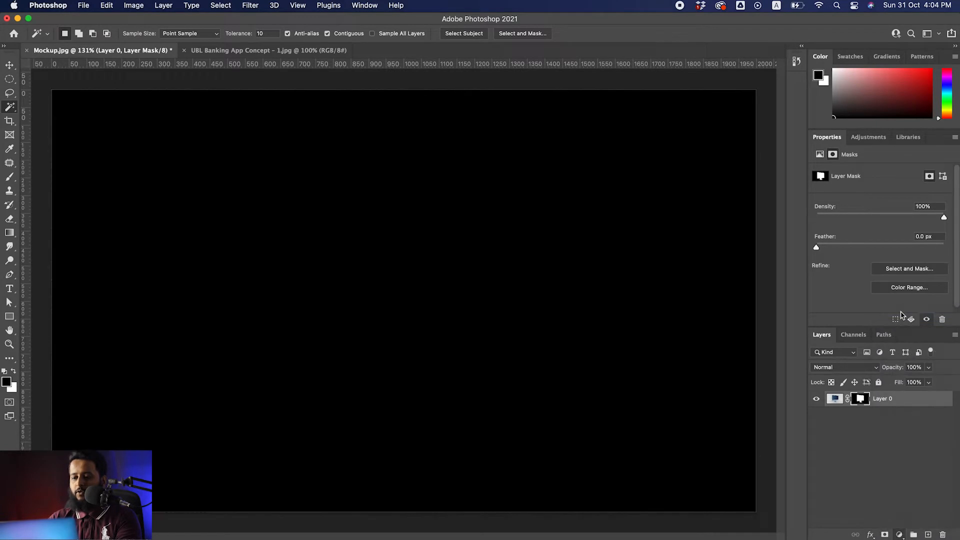
left_click_drag(530, 165, 512, 156)
left_click_drag(435, 137, 425, 116)
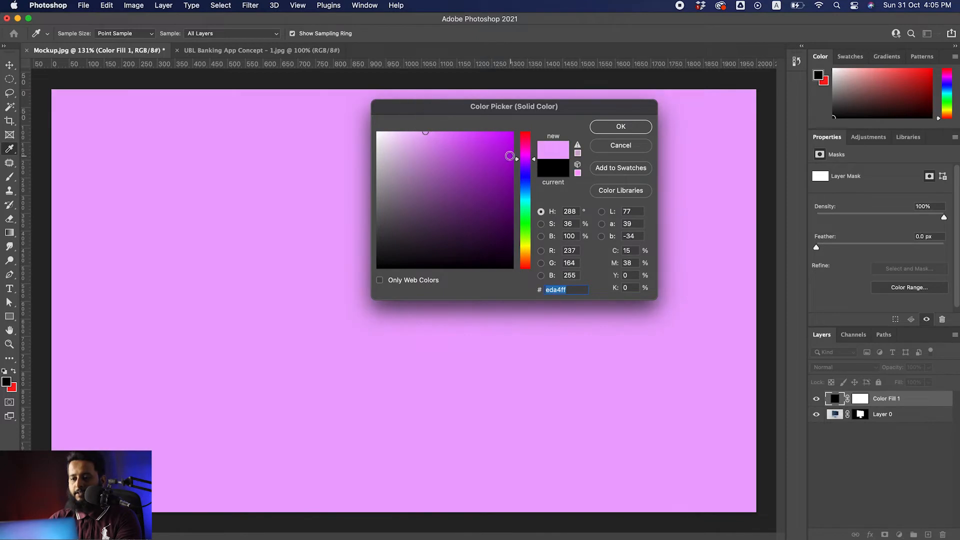
left_click_drag(531, 163, 529, 163)
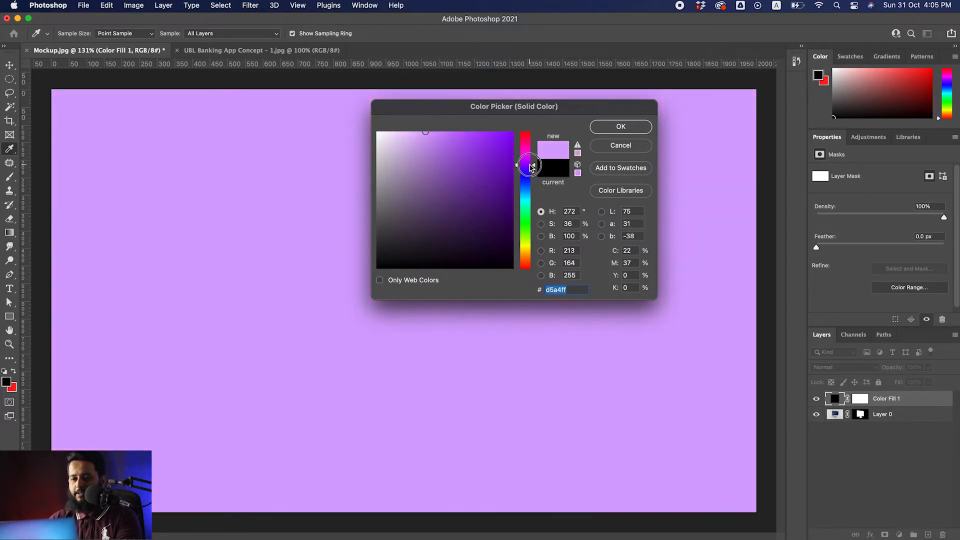
left_click(621, 127)
left_click_drag(895, 399, 897, 421)
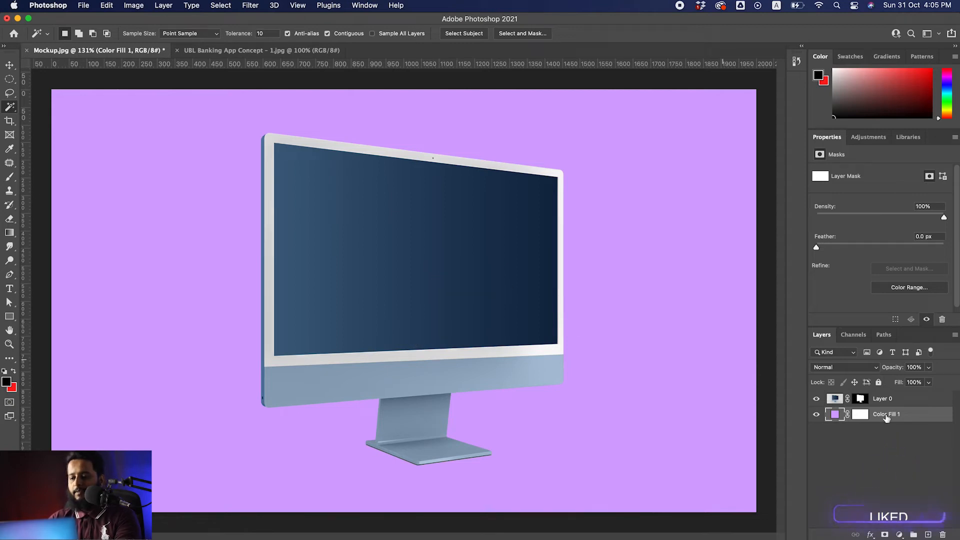
Create a black rectangle shape of 512 × 288 px above the monitor layer, with square corners
left_click(410, 278)
left_click(506, 219)
left_click(834, 398)
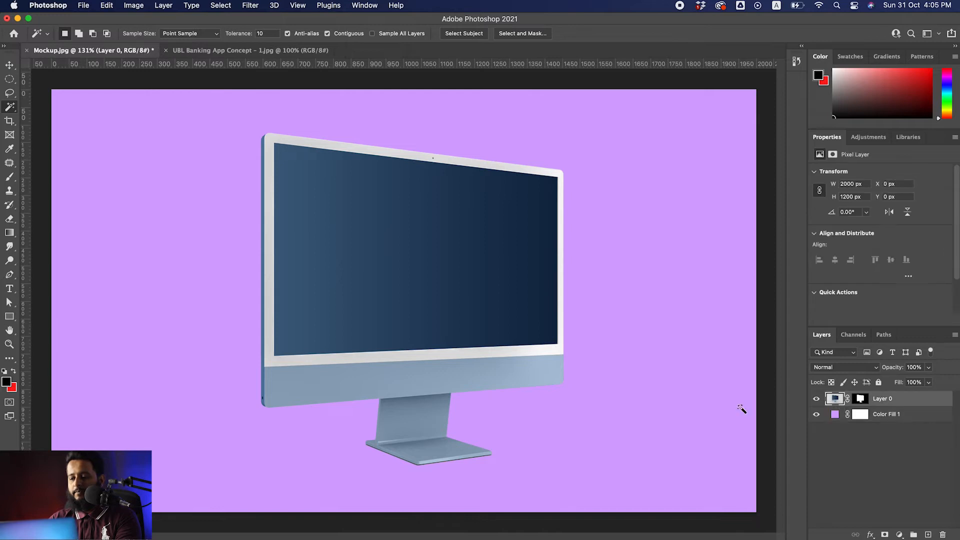
left_click(10, 316)
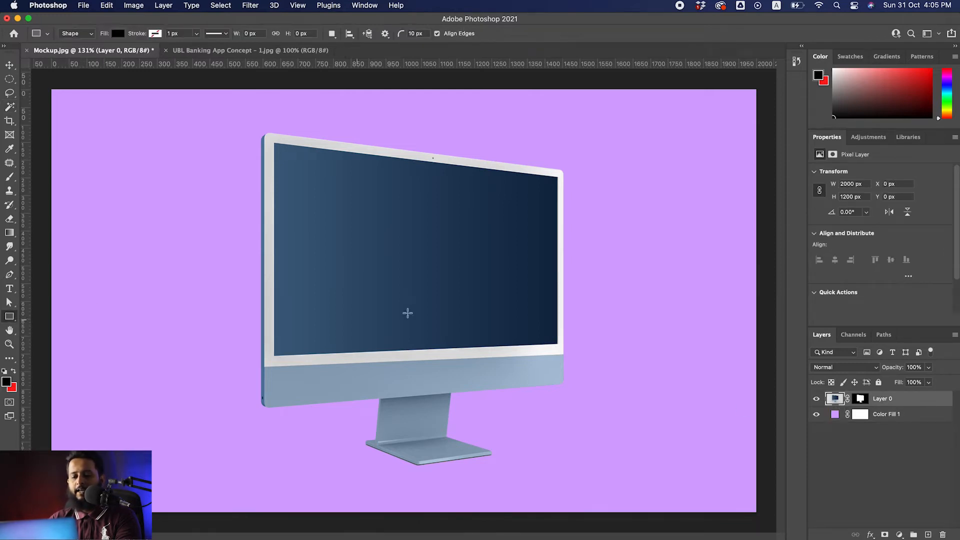
left_click(327, 227)
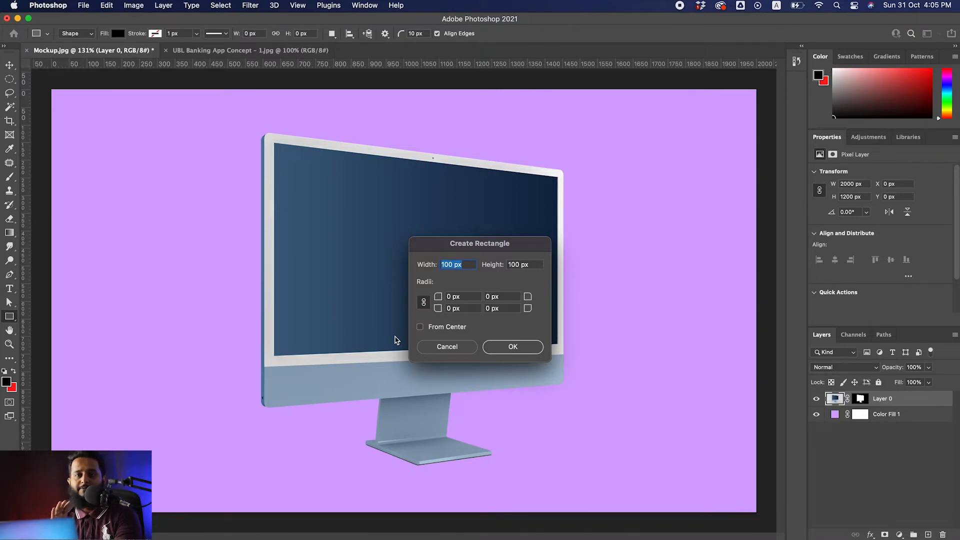
type("512")
key("Tab")
type("28")
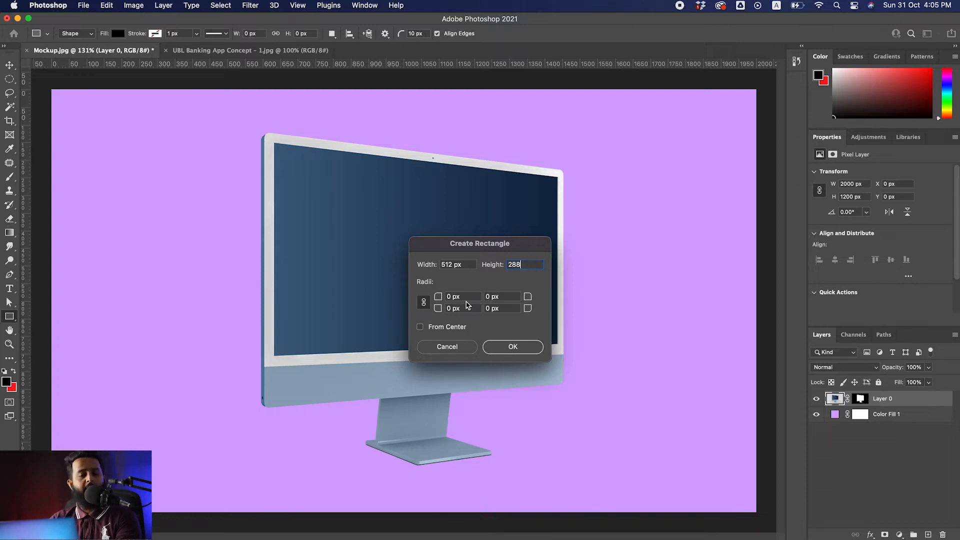
left_click(513, 346)
Move the rectangle over the monitor's screen and scale it proportionally to about 1003 × 564 px
key("v")
left_click_drag(475, 279, 438, 244)
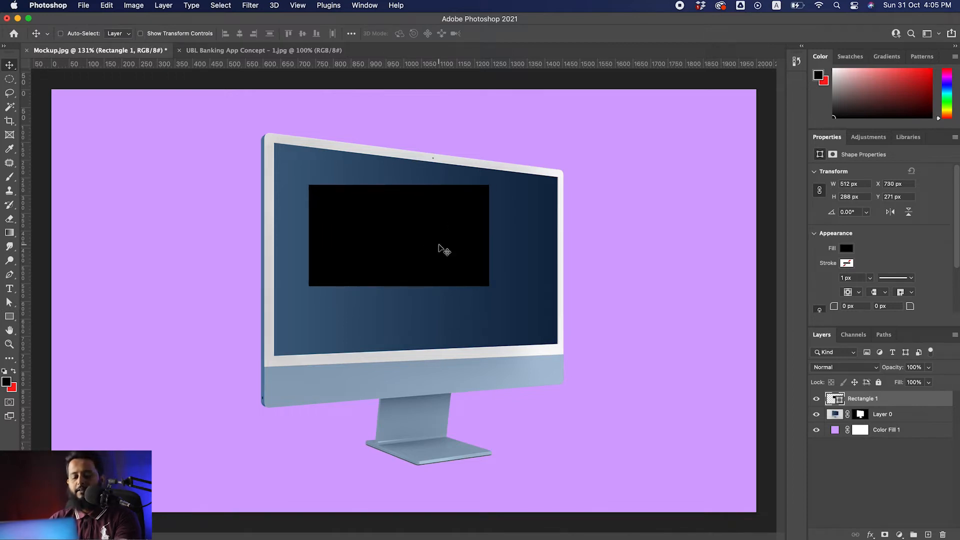
key("ctrl+t")
left_click_drag(489, 286, 649, 374)
left_click_drag(539, 328, 502, 282)
left_click_drag(607, 332, 621, 343)
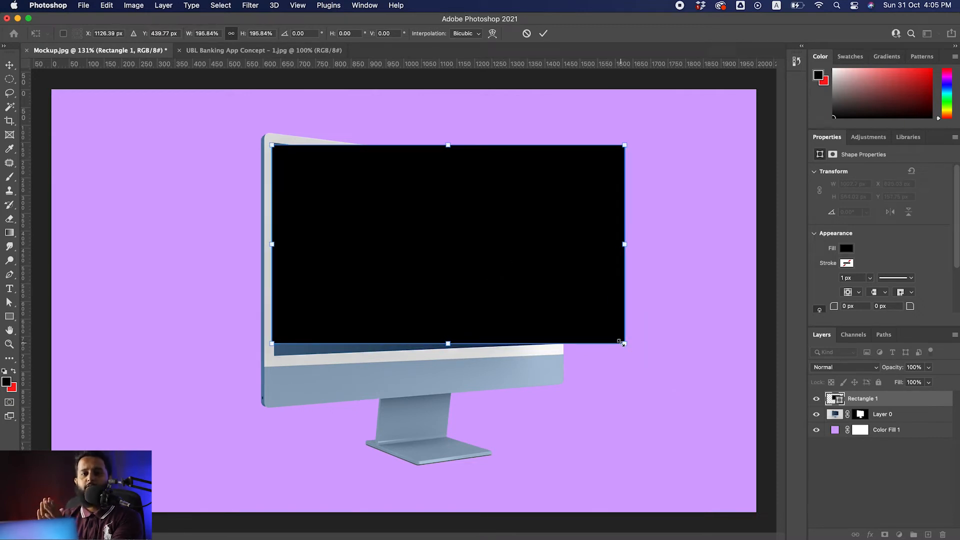
key("Return")
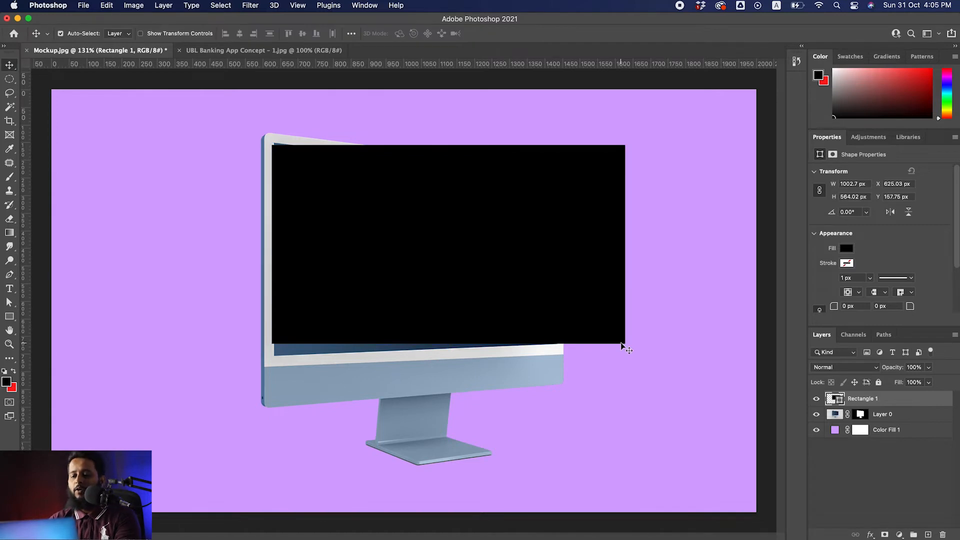
Convert the rectangle layer to a smart object and rename it "Place Image"
right_click(904, 404)
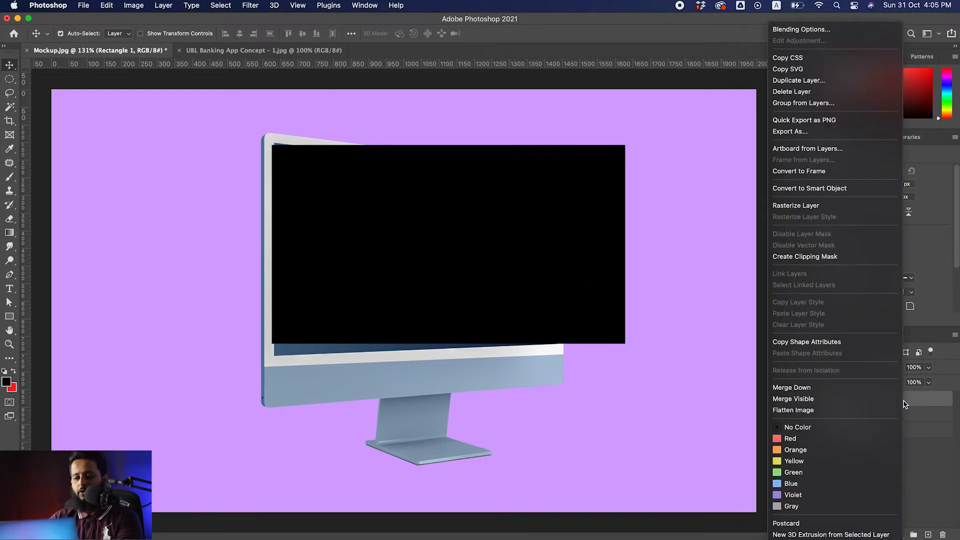
left_click(843, 188)
double_click(870, 398)
type("Place I")
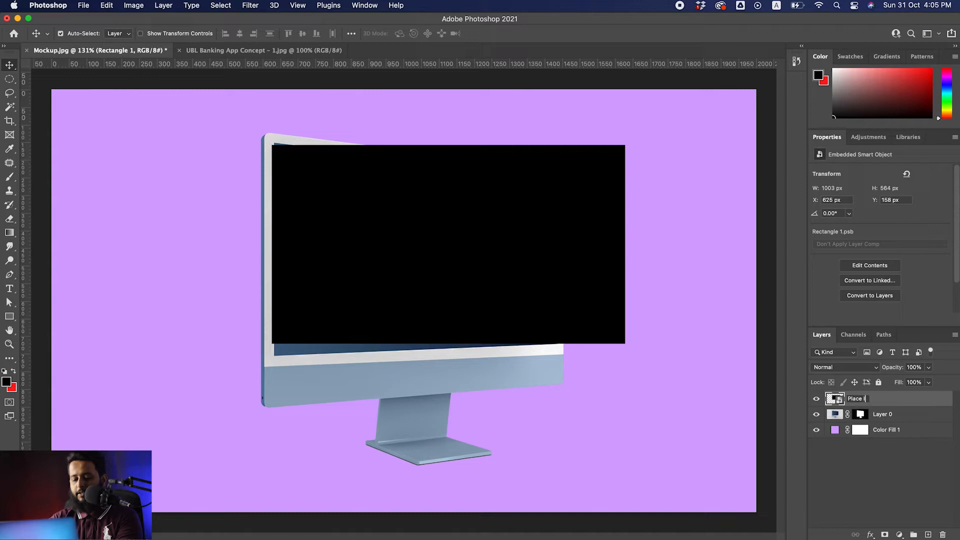
type("mage")
key("Return")
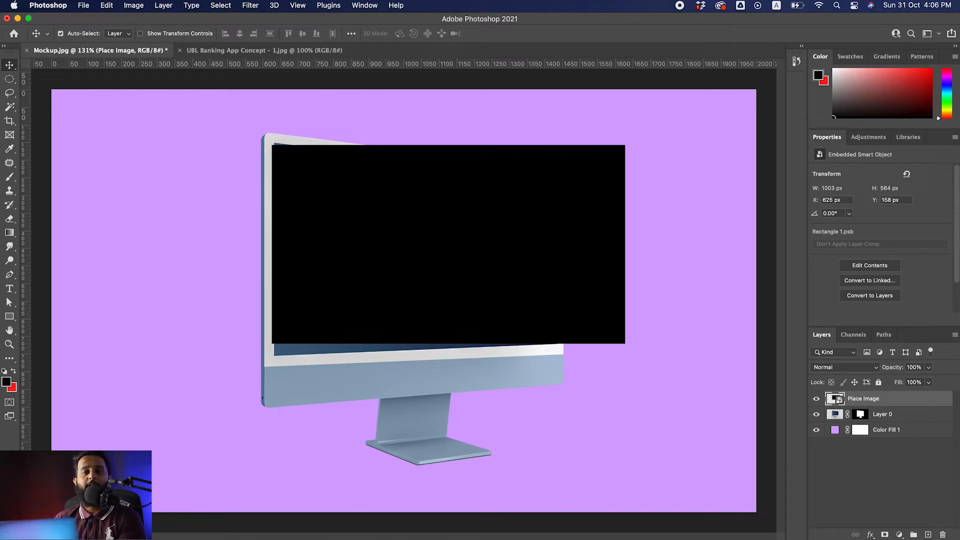
Free-transform the Place Image smart object, distorting its two left corners to match the left corners of the monitor's display area
left_click(402, 258, "super")
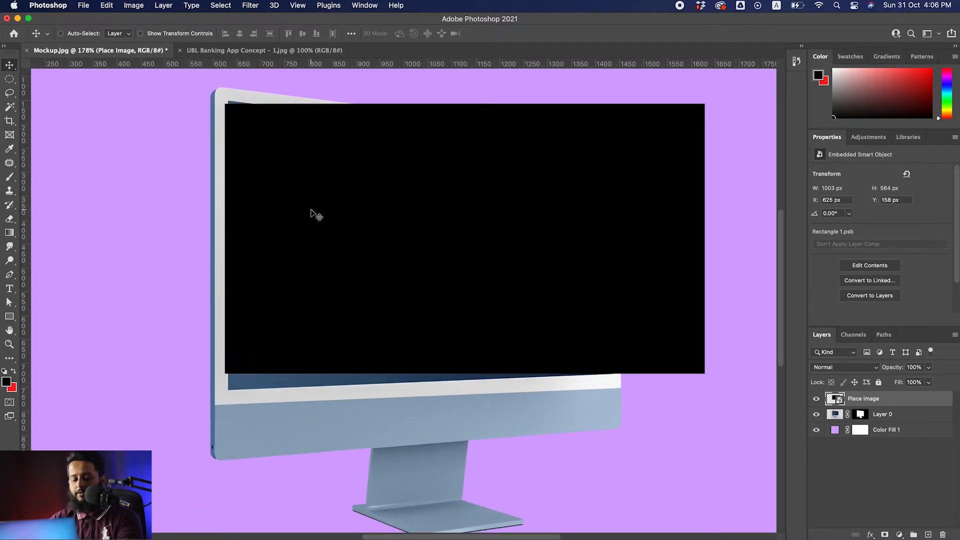
key("super+t")
left_click_drag(208, 88, 336, 185)
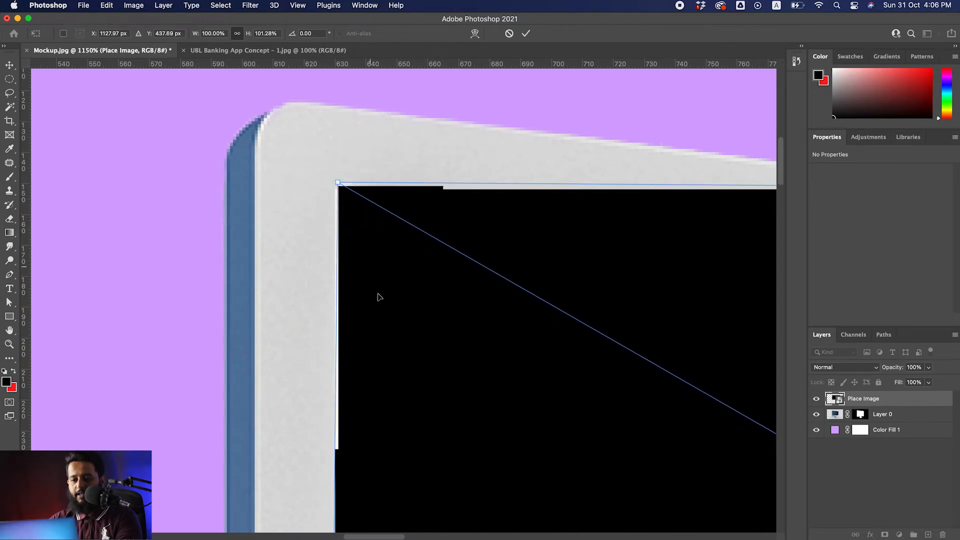
left_click_drag(361, 304, 362, 208)
left_click_drag(394, 242, 315, 257)
left_click_drag(389, 342, 298, 264)
left_click_drag(294, 337, 392, 336)
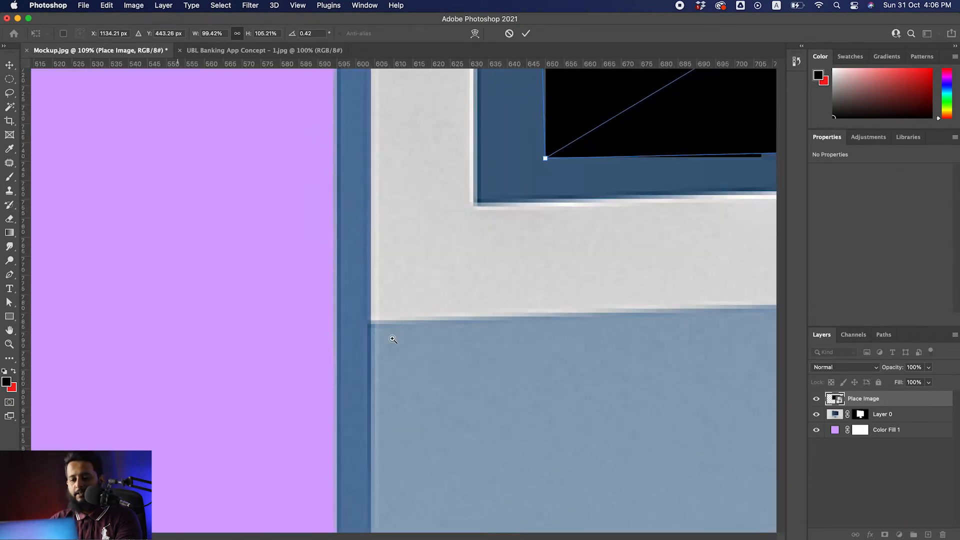
left_click_drag(567, 143, 491, 193)
left_click_drag(520, 243, 244, 328)
key("super+0")
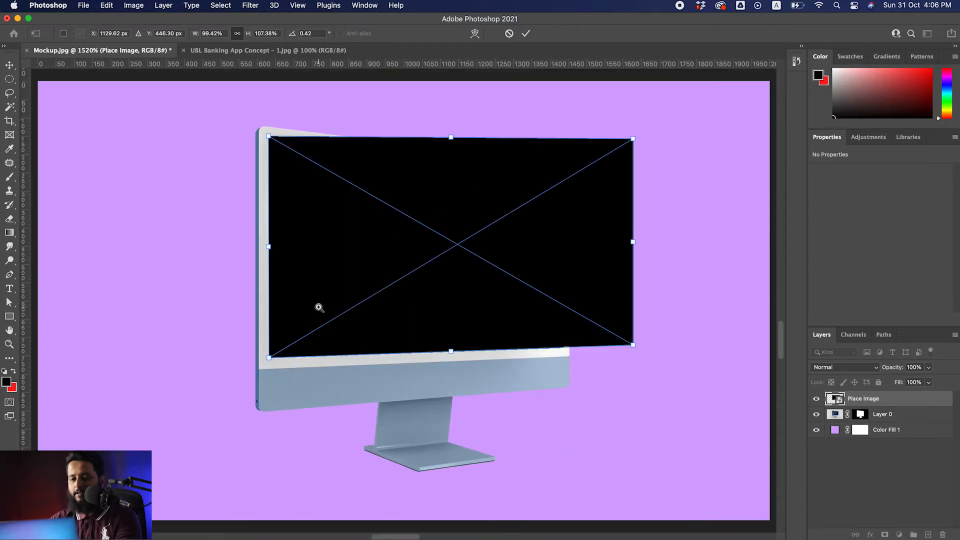
Distort the smart object's lower-right corner to match the lower-right corner of the monitor's display area
left_click_drag(495, 275, 360, 260)
left_click_drag(431, 296, 492, 302)
left_click_drag(524, 322, 193, 238)
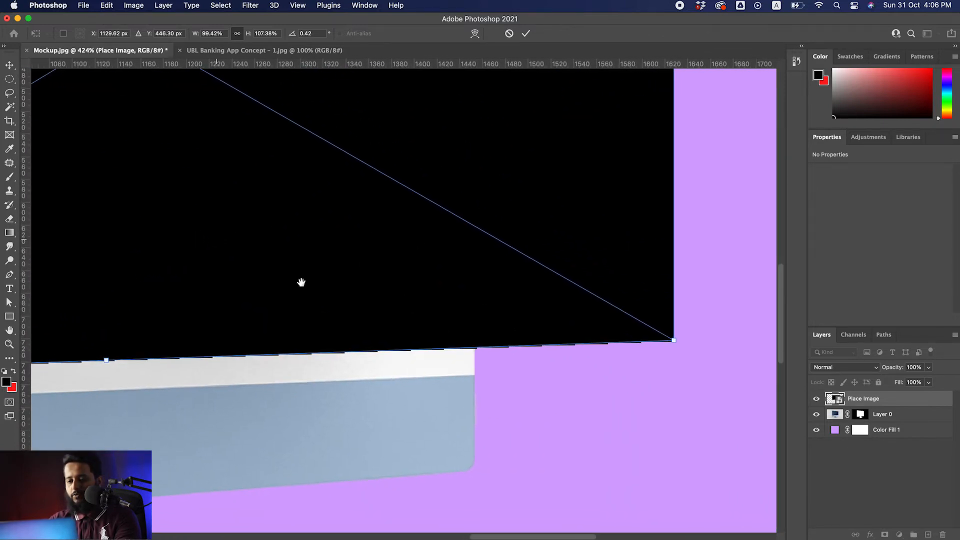
left_click_drag(652, 339, 413, 326)
left_click_drag(445, 353, 520, 344)
Align the smart object's upper-right corner with the display area's upper-right corner and apply the transformation
left_click_drag(334, 245, 403, 290)
left_click_drag(450, 208, 394, 191)
left_click_drag(429, 161, 478, 257)
left_click_drag(549, 187, 496, 266)
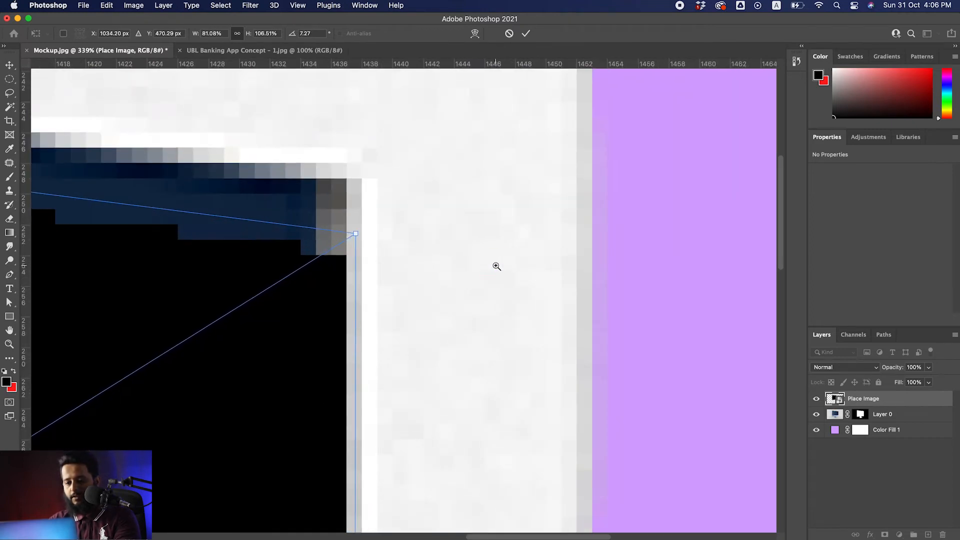
left_click_drag(355, 234, 359, 153)
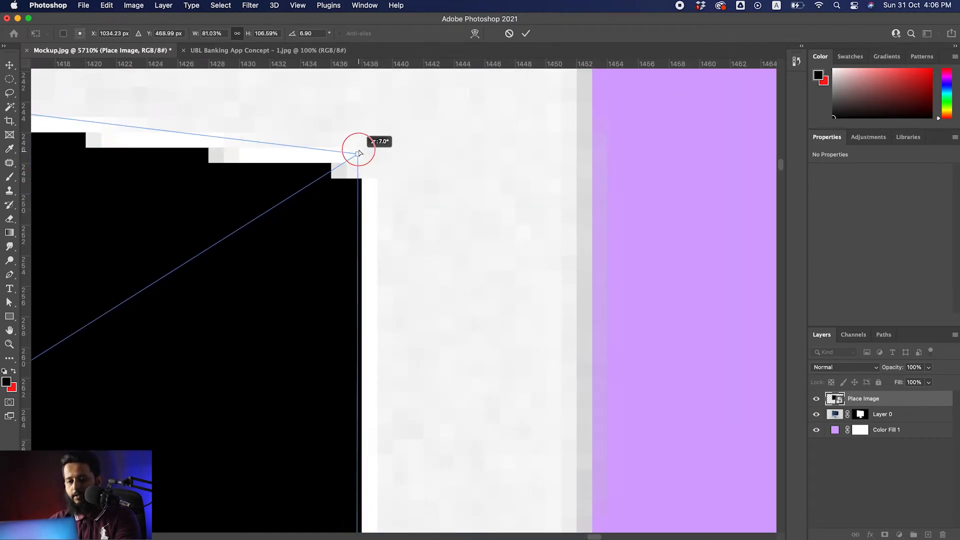
left_click_drag(398, 212, 194, 247)
key("Return")
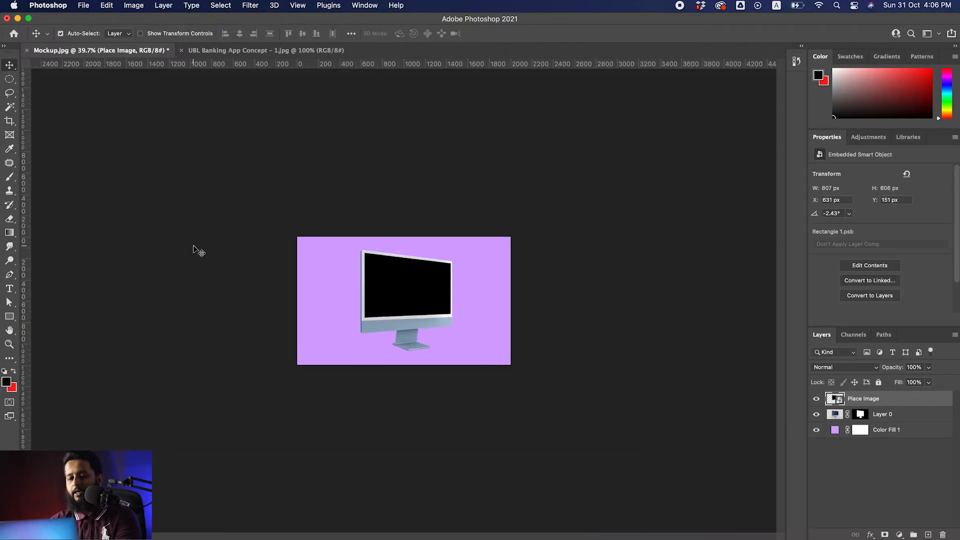
left_click_drag(389, 288, 440, 291)
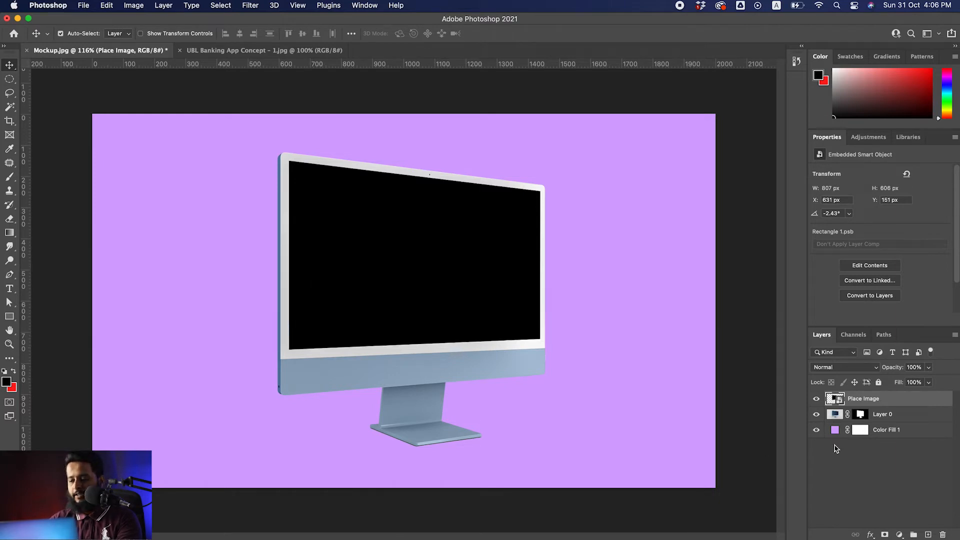
Add a new blank layer directly above the Color Fill 1 layer, below the monitor layer
left_click(907, 433)
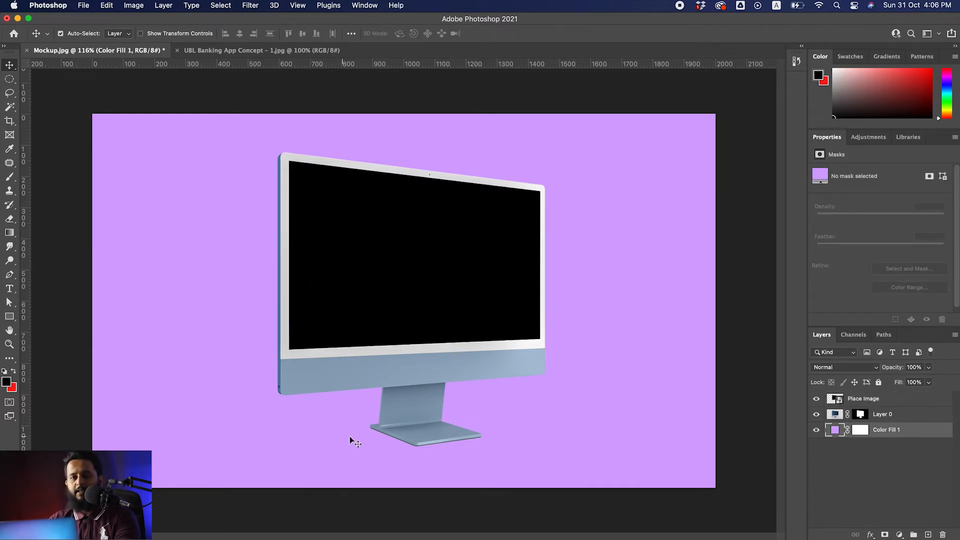
scroll(360, 437, "up", 3)
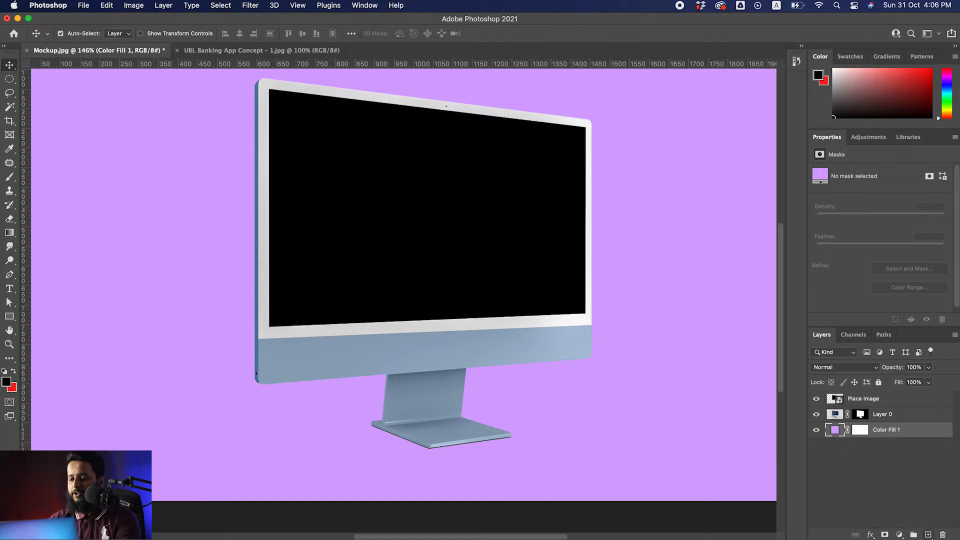
left_click(928, 535)
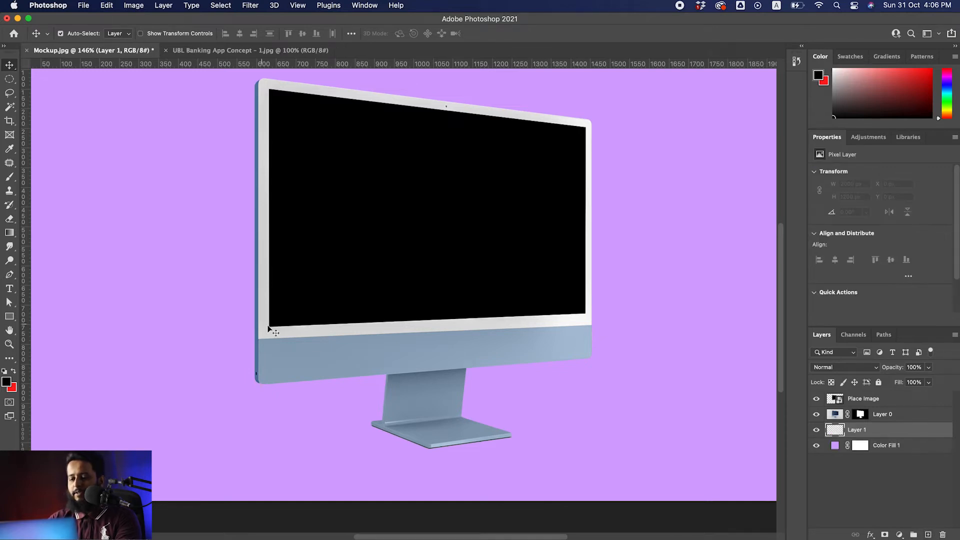
left_click(362, 340, "alt")
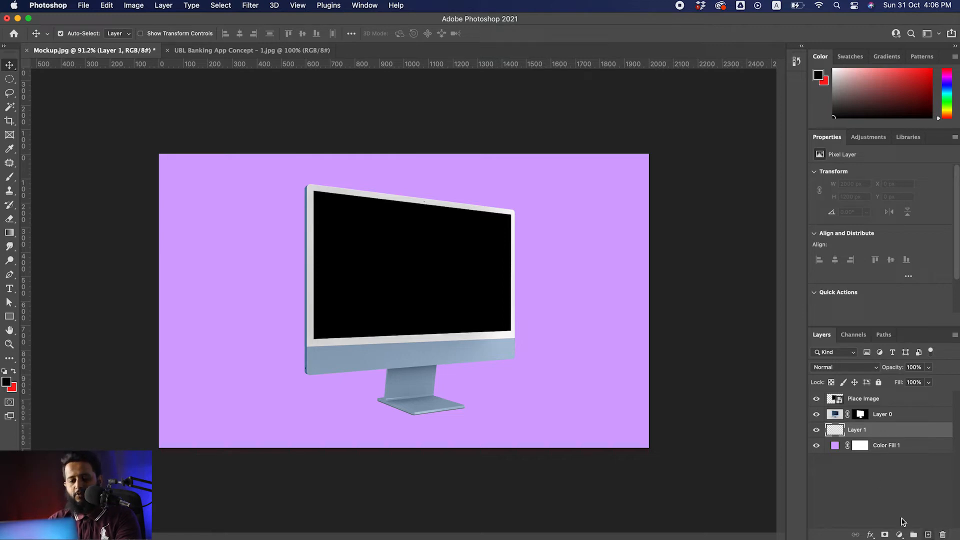
Set the foreground colour to white (#ffffff)
left_click(7, 382)
left_click_drag(450, 188, 332, 90)
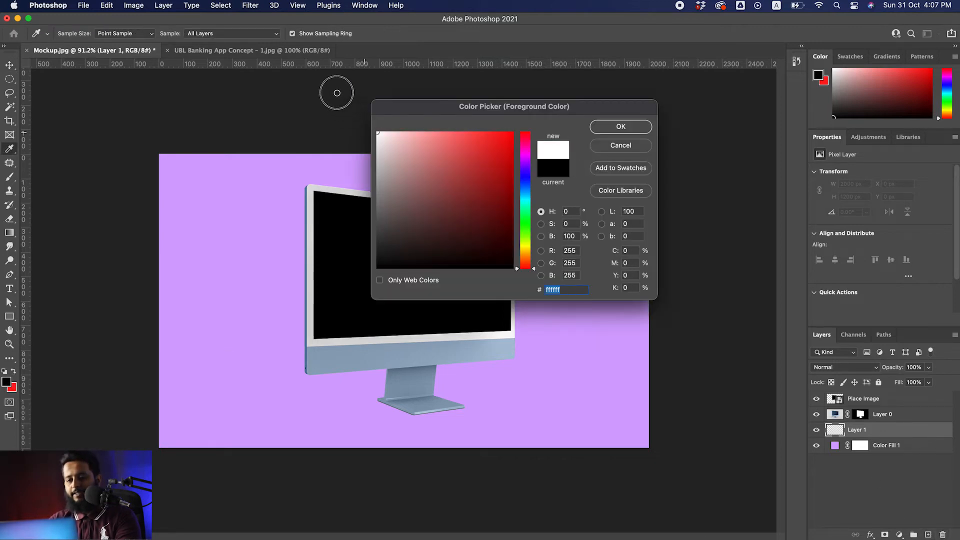
left_click(615, 131)
Choose the Brush tool with a soft round tip and set its size to about 160 px
left_click(10, 177)
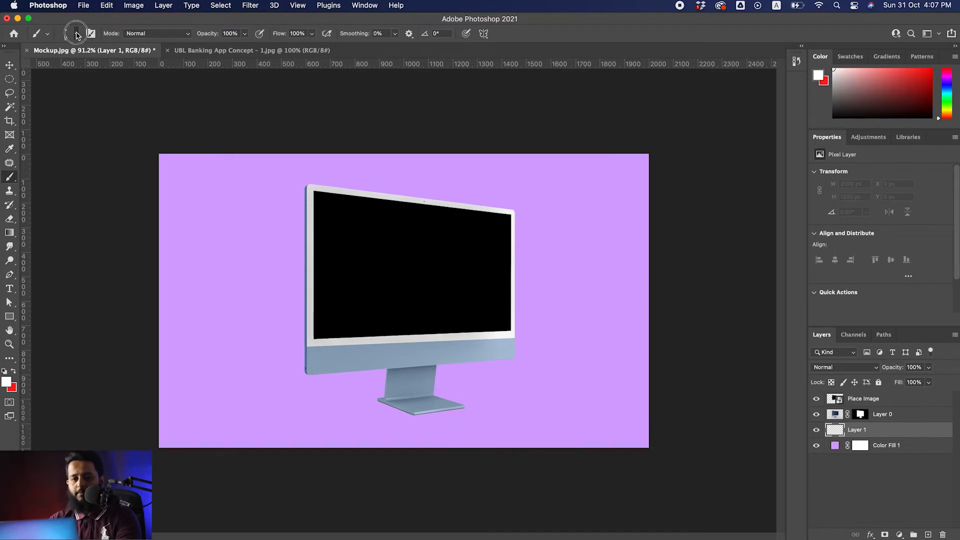
left_click(70, 33)
left_click_drag(100, 68, 103, 68)
type("250")
key("Return")
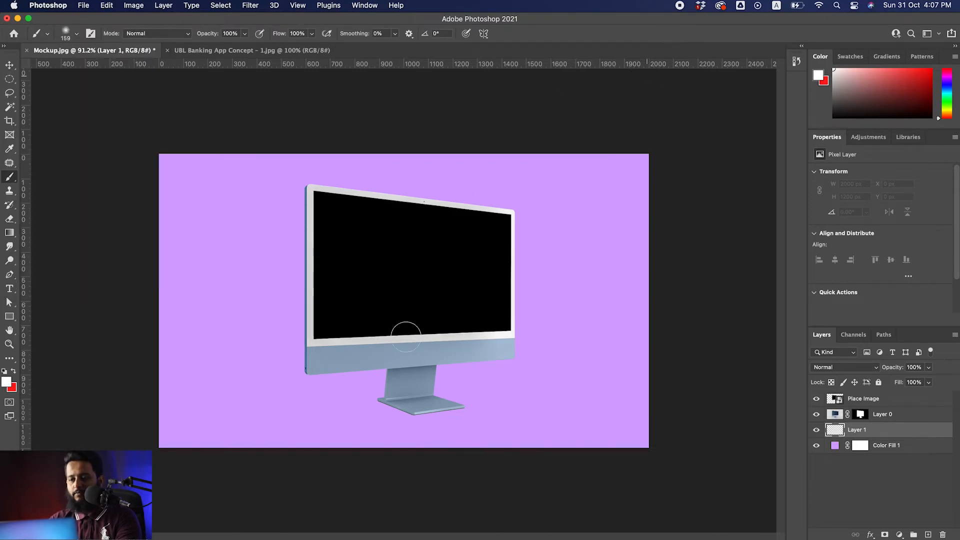
Enlarge the soft brush to 1200 px and paint a white glow behind the centre of the monitor on Layer 1
key("bracketright")
key("bracketright")
key("bracketright")
key("bracketright")
key("bracketright")
key("bracketright")
key("bracketright")
key("bracketright")
key("bracketright")
key("bracketright")
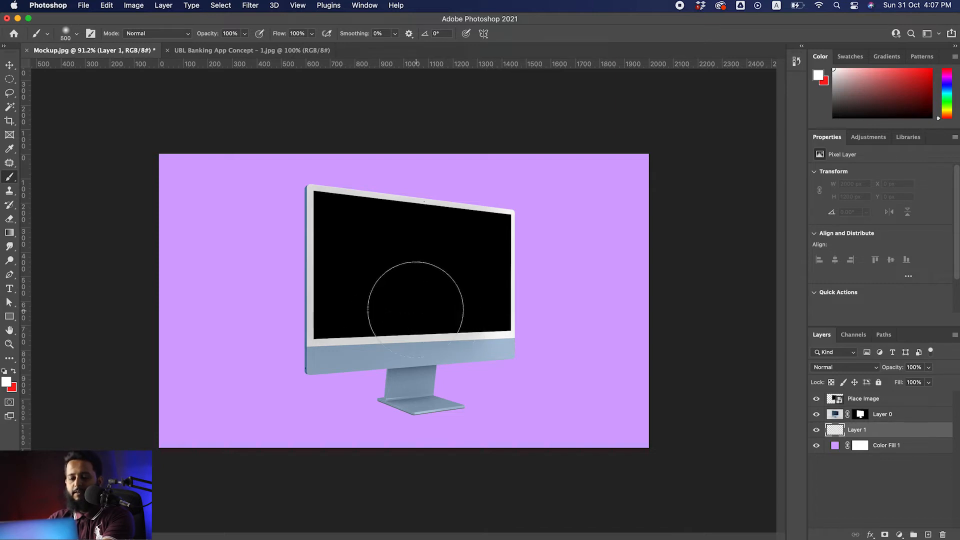
key("bracketright")
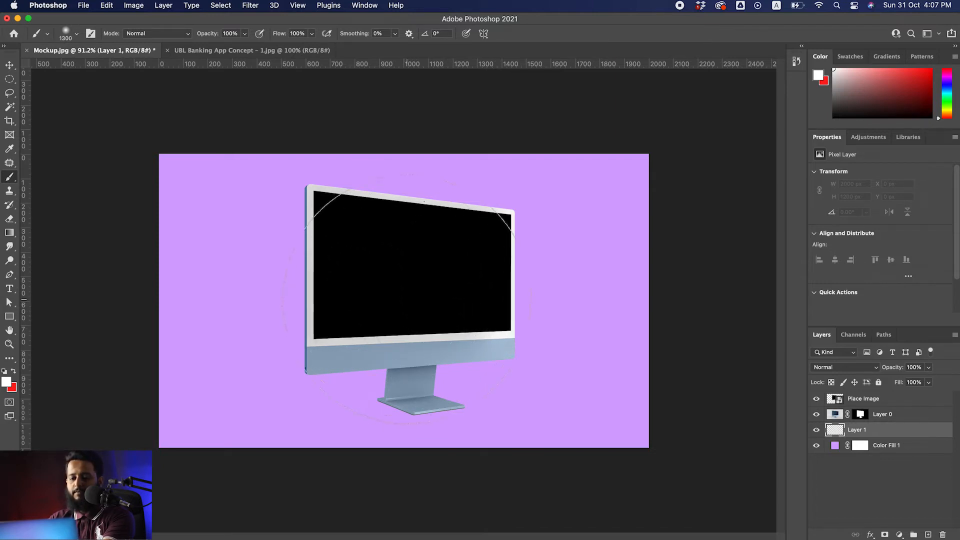
key("bracketleft")
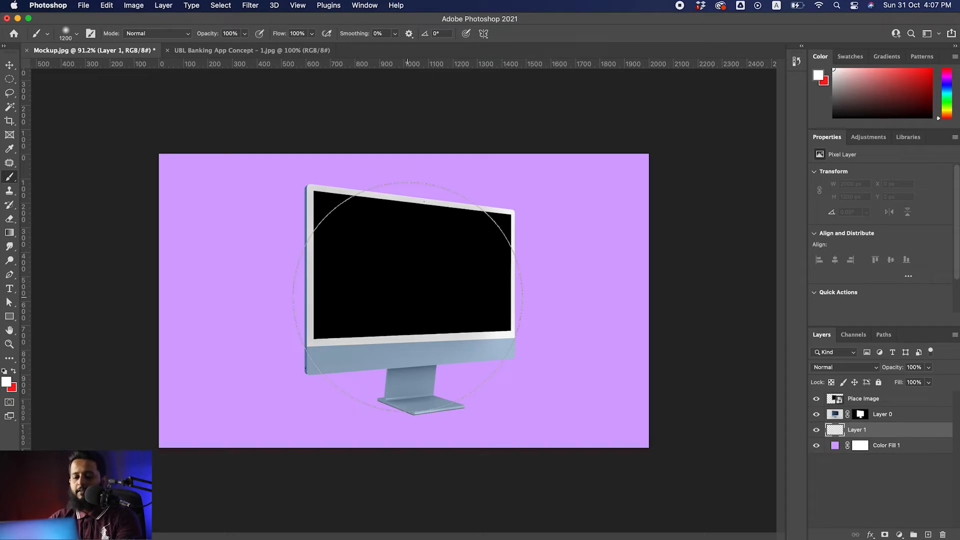
left_click(408, 297)
left_click(408, 304)
key("v")
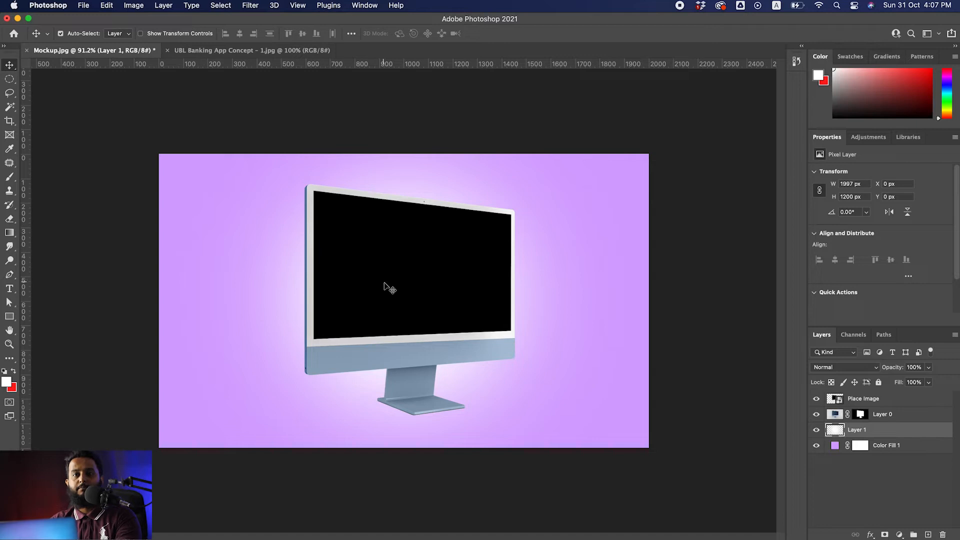
Add a new layer directly above Layer 1 and name it Shadow
left_click_drag(409, 326, 423, 327)
left_click(928, 535)
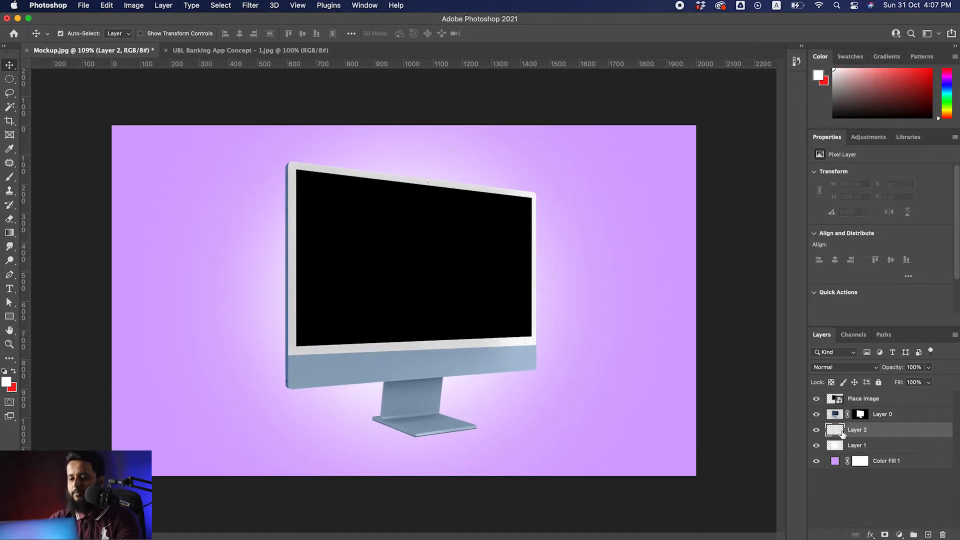
type("Shadow")
key("Return")
Choose the Brush tool for the stand's base and reduce the brush size to 17 px
left_click_drag(421, 376, 437, 378)
left_click_drag(456, 470, 504, 470)
key("b")
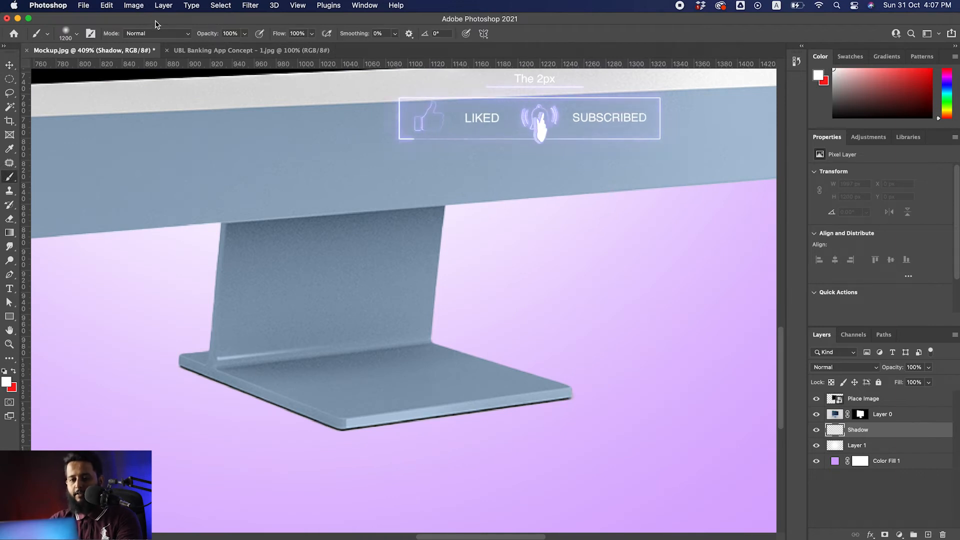
left_click(70, 33)
left_click_drag(80, 64, 66, 68)
left_click(559, 31)
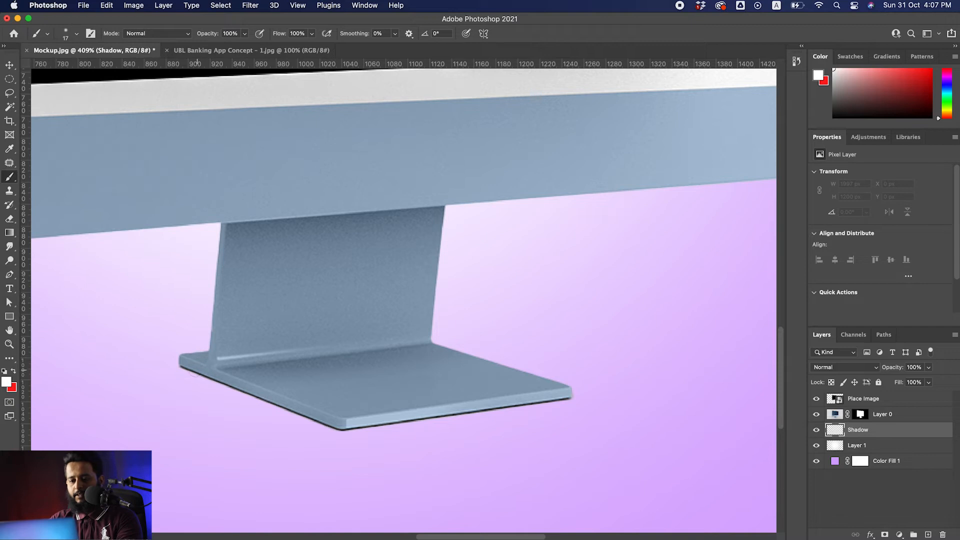
left_click(192, 364)
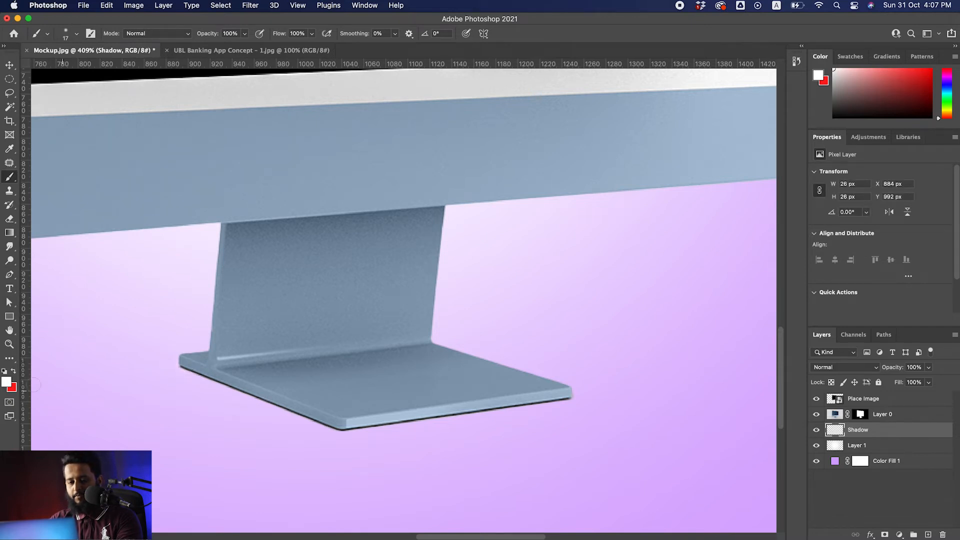
Set the foreground colour to black (#000000) and paint straight shadow strokes along the front and side edges of the stand's base
left_click(6, 381)
left_click(378, 268)
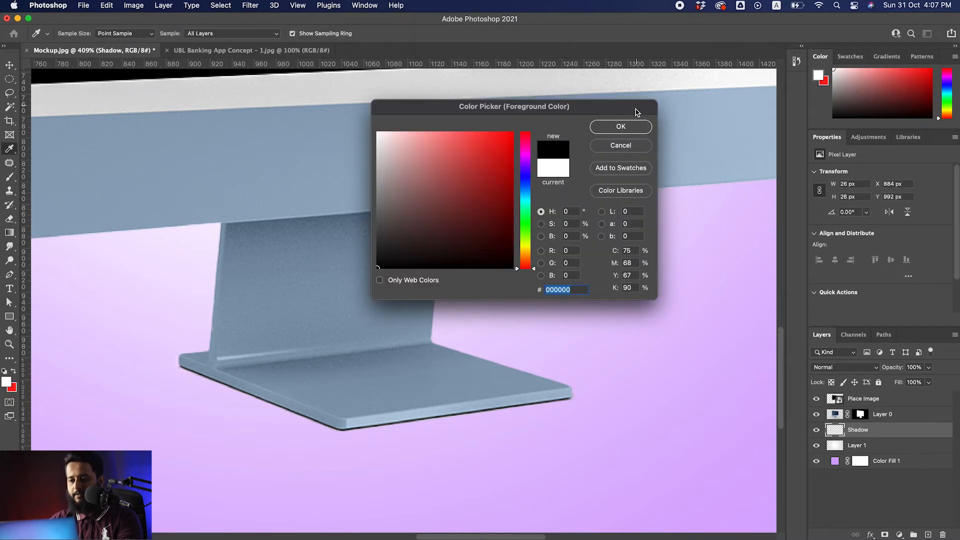
left_click(620, 126)
left_click(184, 357)
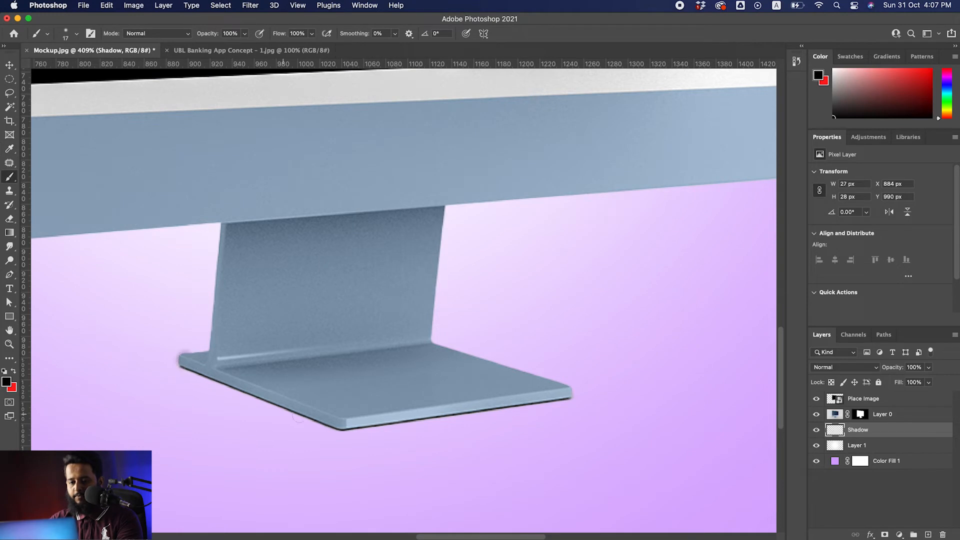
left_click(340, 429, "shift")
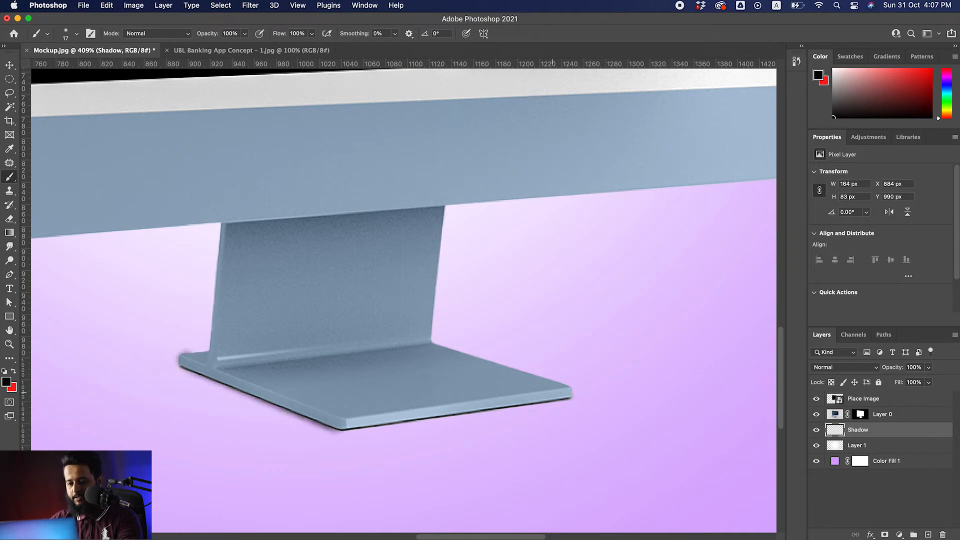
left_click(562, 394, "shift")
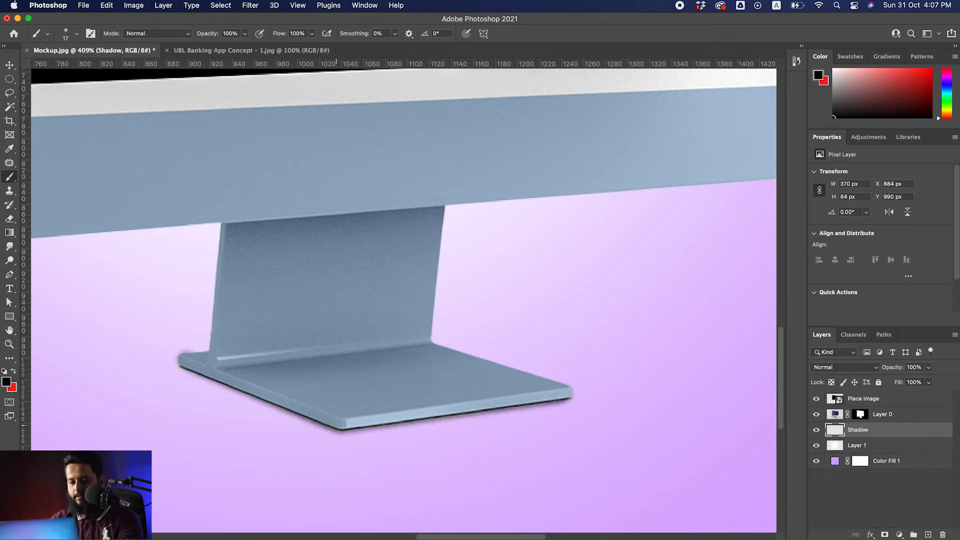
left_click(340, 425, "shift")
left_click(184, 360, "shift")
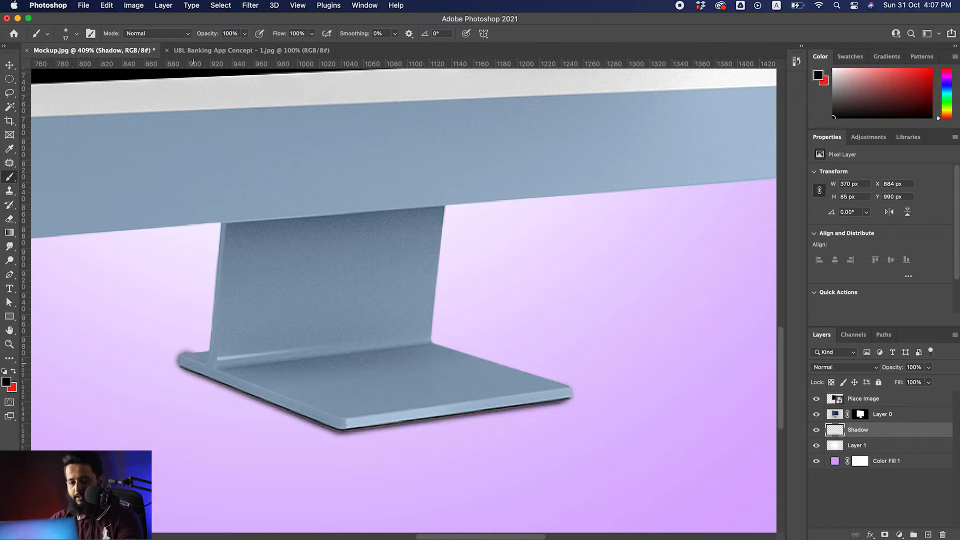
Erase the excess shadow around the base's rear-left corner with the Eraser reduced to 9 px
mouse_move(341, 356)
left_mouse_down()
mouse_move(306, 364)
mouse_move(330, 361)
mouse_move(289, 353)
mouse_move(352, 374)
left_mouse_up()
key("e")
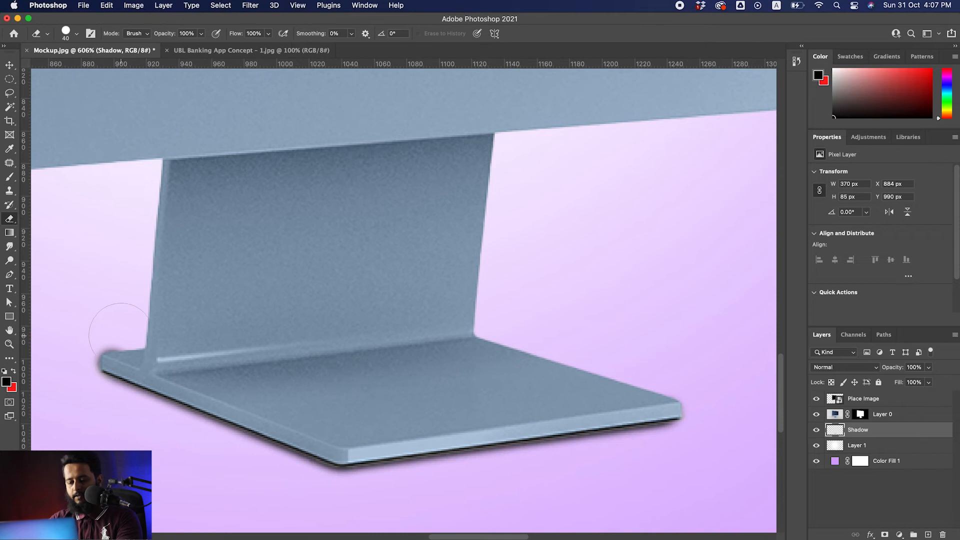
key("bracketleft")
key("bracketleft")
key("bracketleft")
key("bracketleft")
left_click_drag(118, 345, 96, 364)
left_click_drag(316, 314, 256, 323)
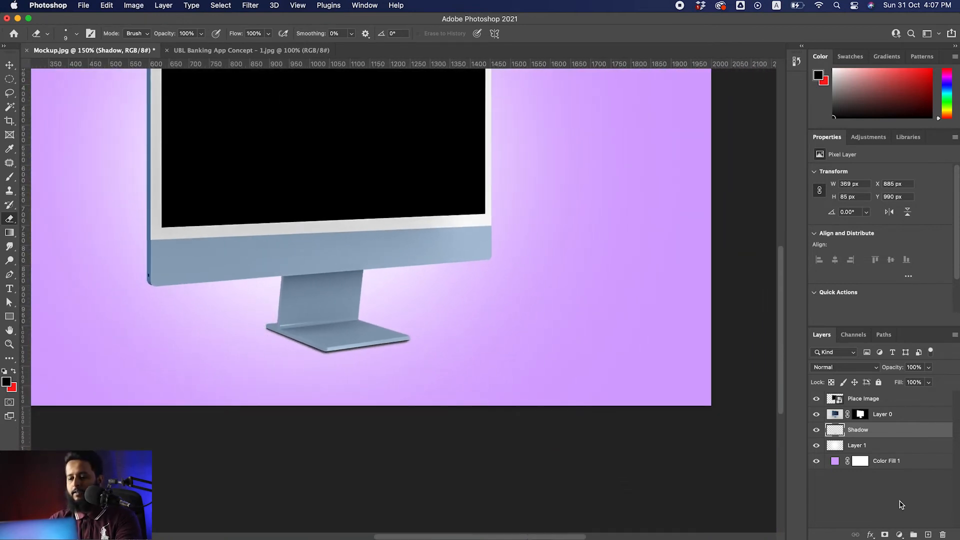
Add a layer above Shadow and draw a closed, thin slanted Pen path, about 856 by 146 px overall, across the stand below the monitor
left_click(928, 534)
mouse_move(258, 330)
left_mouse_down()
mouse_move(250, 328)
mouse_move(259, 337)
left_mouse_up()
key("p")
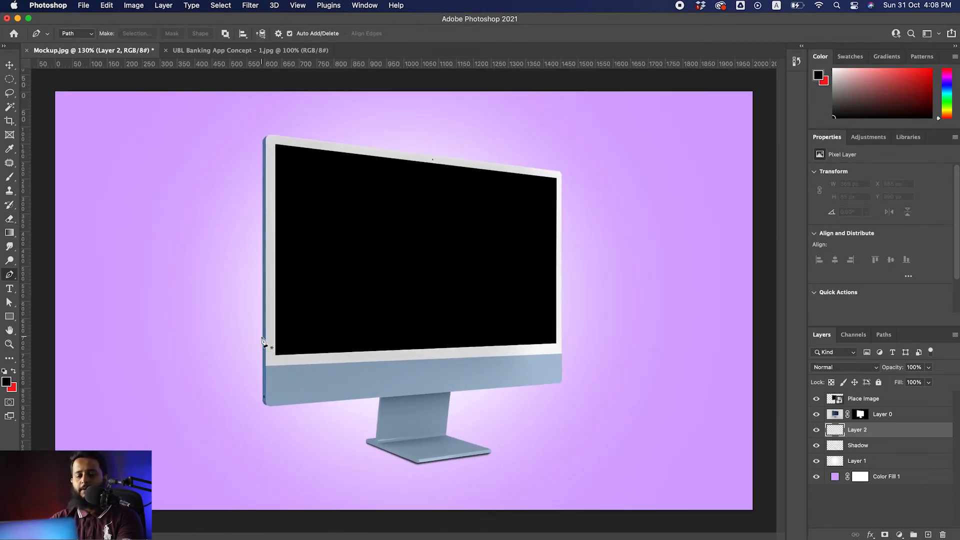
left_click_drag(280, 455, 300, 456)
left_click(263, 456)
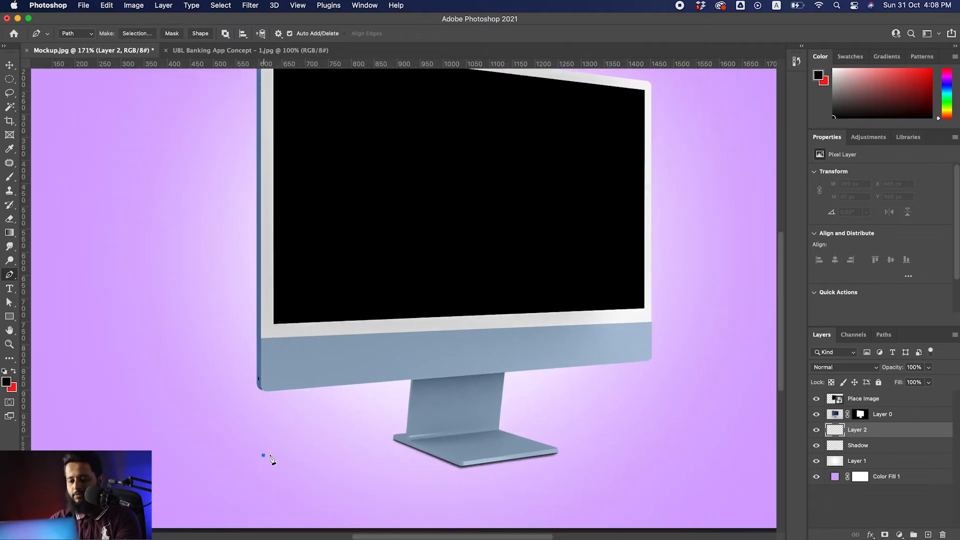
left_click(650, 399)
left_click(259, 465)
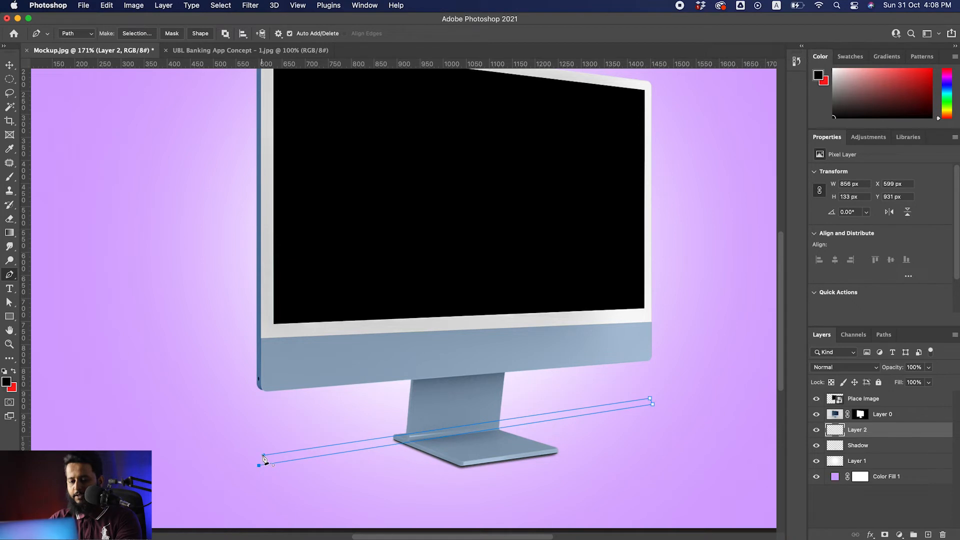
left_click(263, 456)
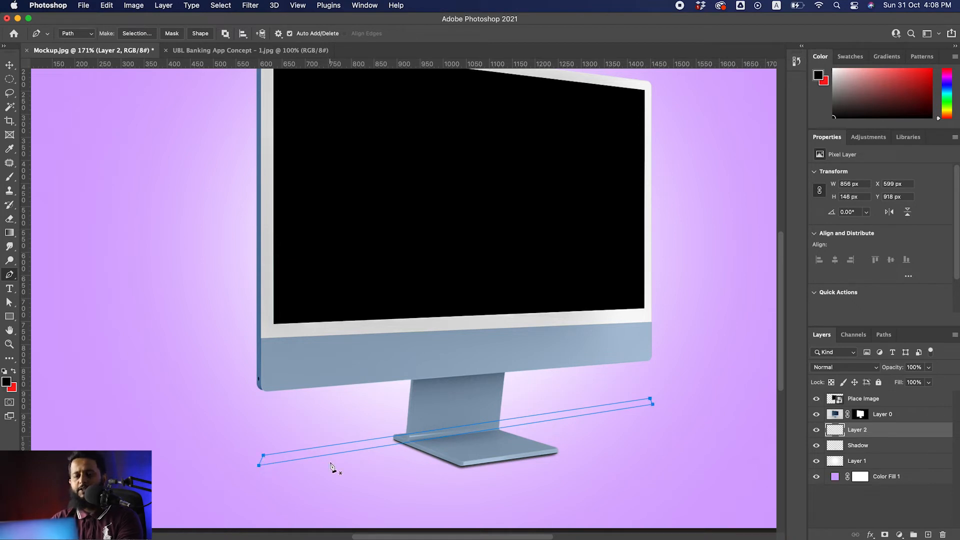
Convert the slanted path into a selection, fill it with black and deselect it
key("super+Return")
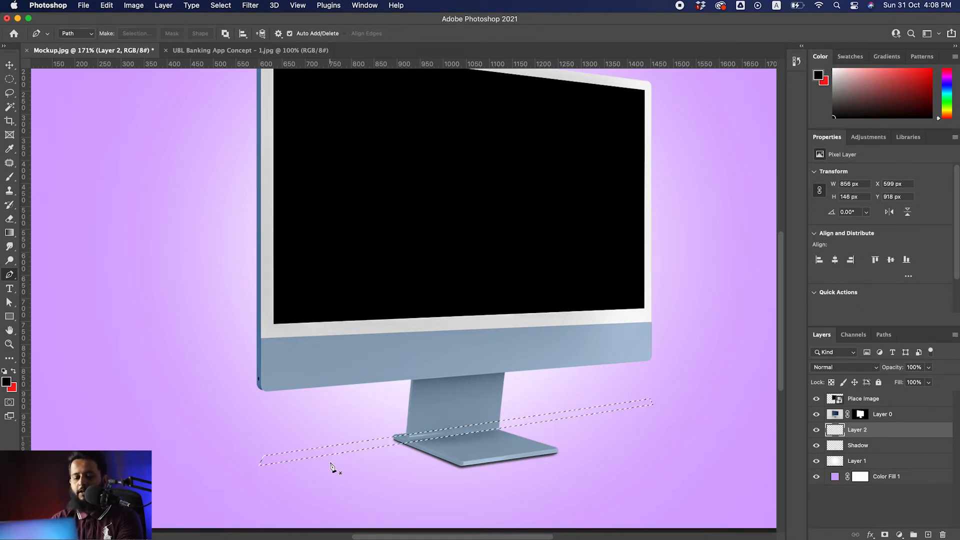
key("alt+BackSpace")
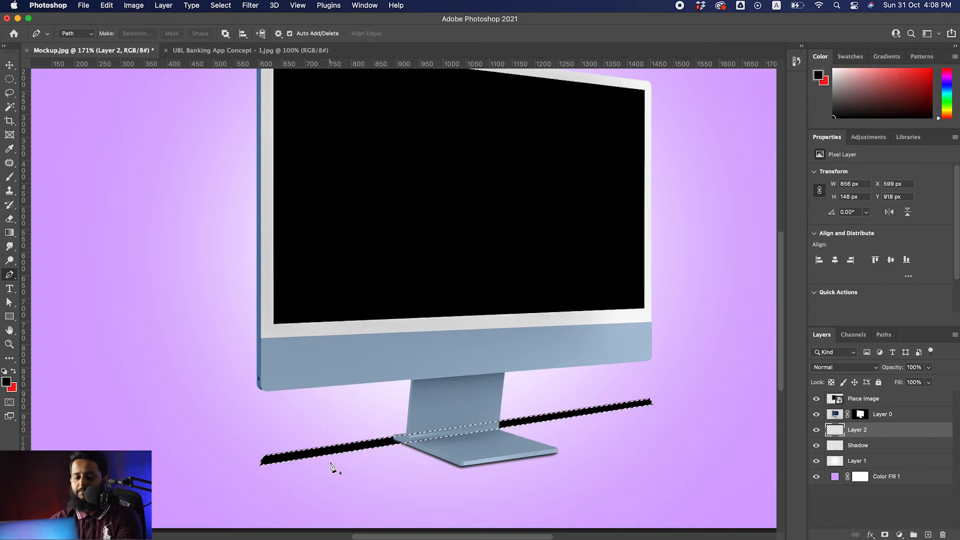
key("super+d")
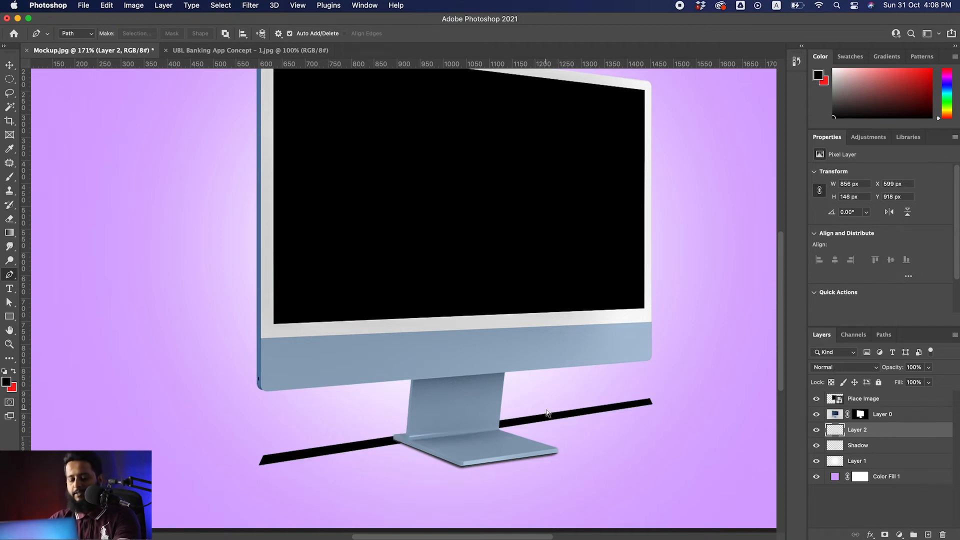
Skew the black strip with Free Transform so its right end sits slightly lower, and apply the transformation
key("super+t")
left_click_drag(654, 433, 655, 443)
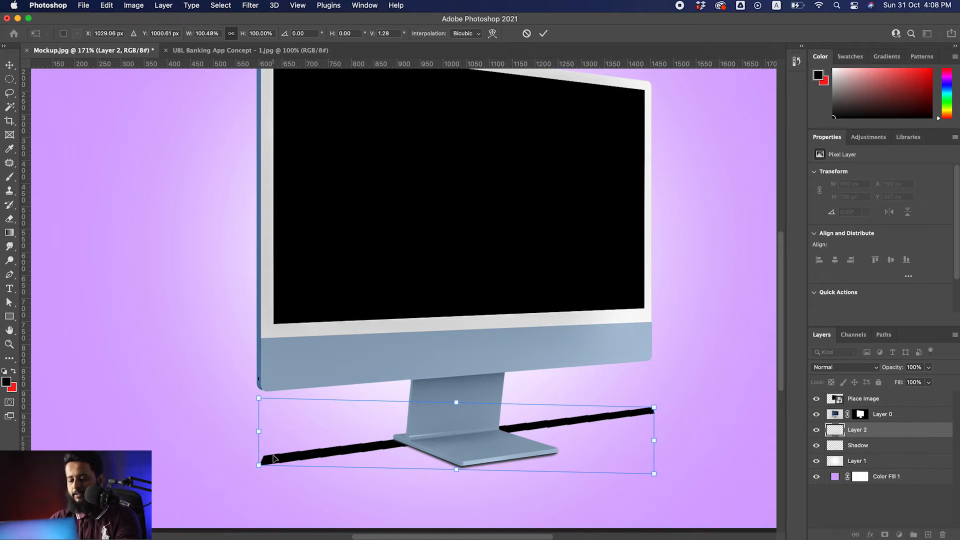
key("Return")
key("p")
Apply a Gaussian Blur with a radius of about 5 pixels to the black strip
left_click(247, 7)
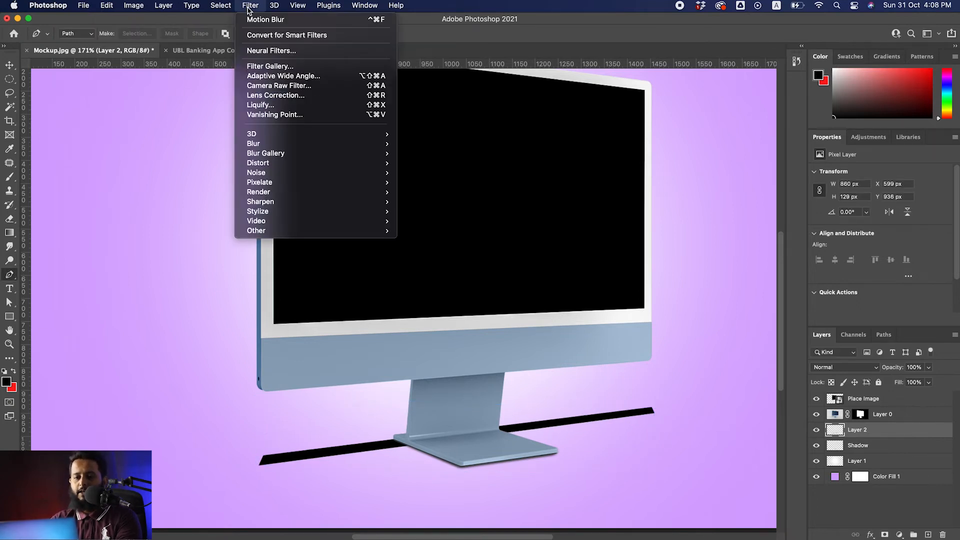
mouse_move(336, 145)
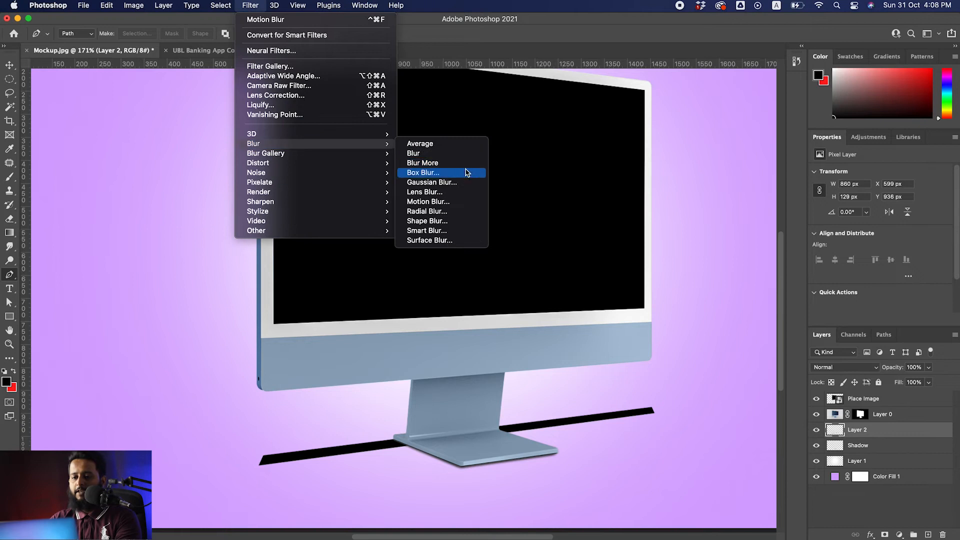
left_click(465, 183)
left_click_drag(590, 299, 598, 298)
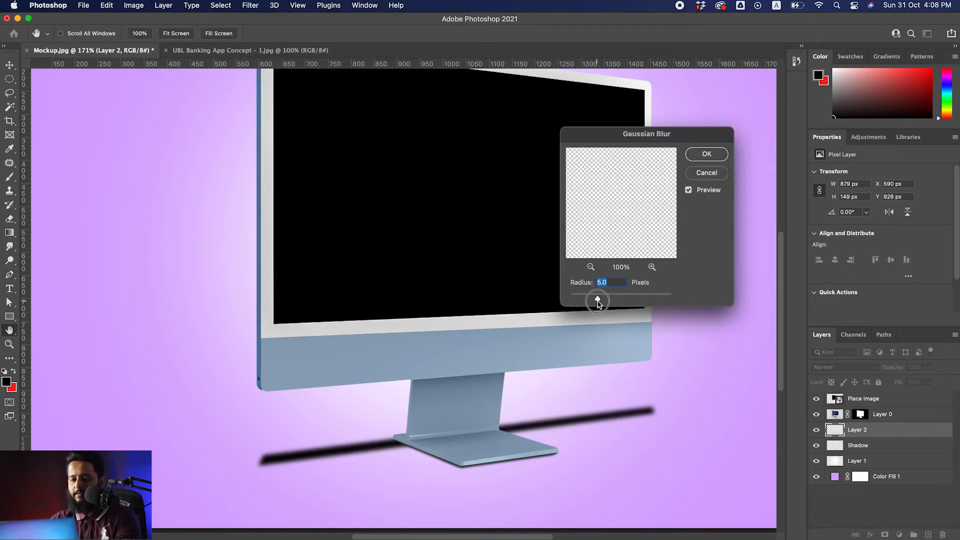
left_click(706, 154)
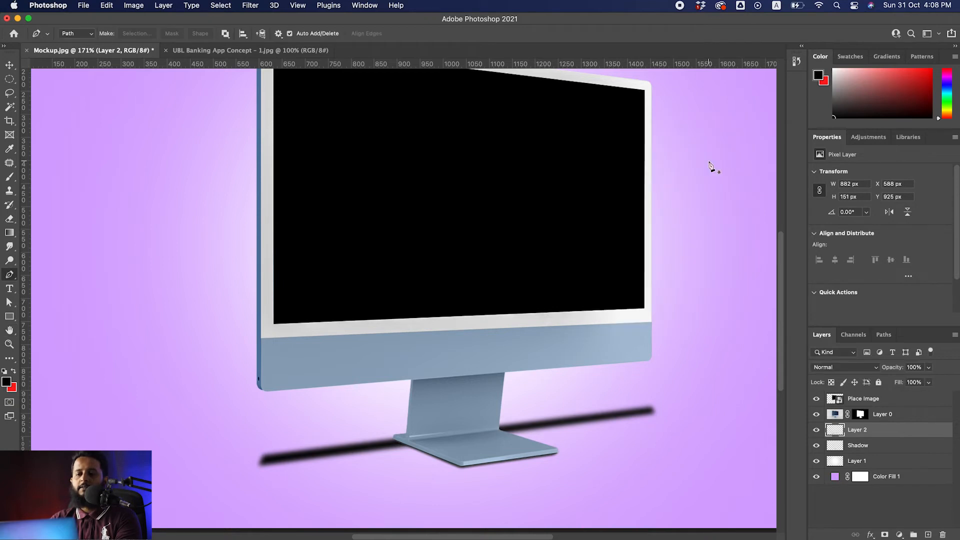
Apply a Motion Blur to the strip with an angle of -13° and a distance of 111 pixels
left_click(252, 6)
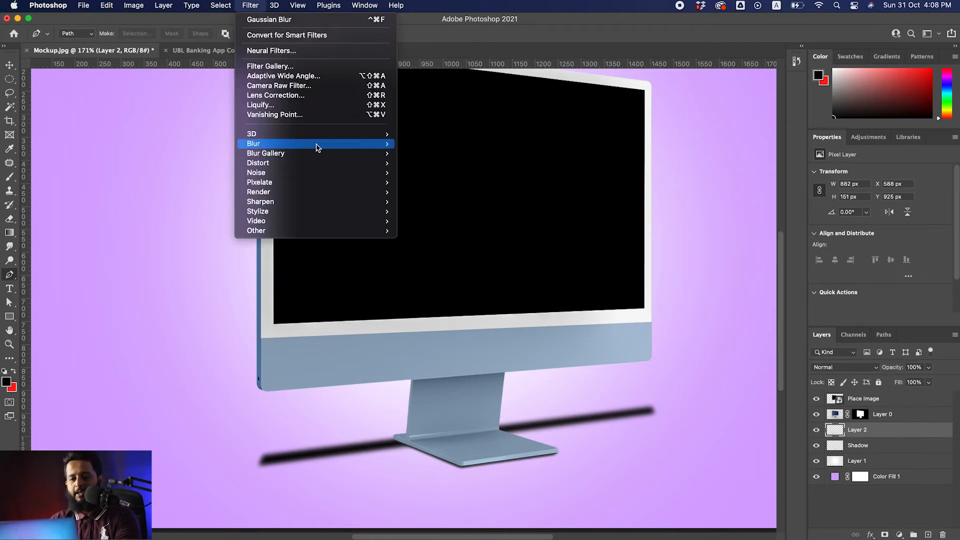
mouse_move(317, 145)
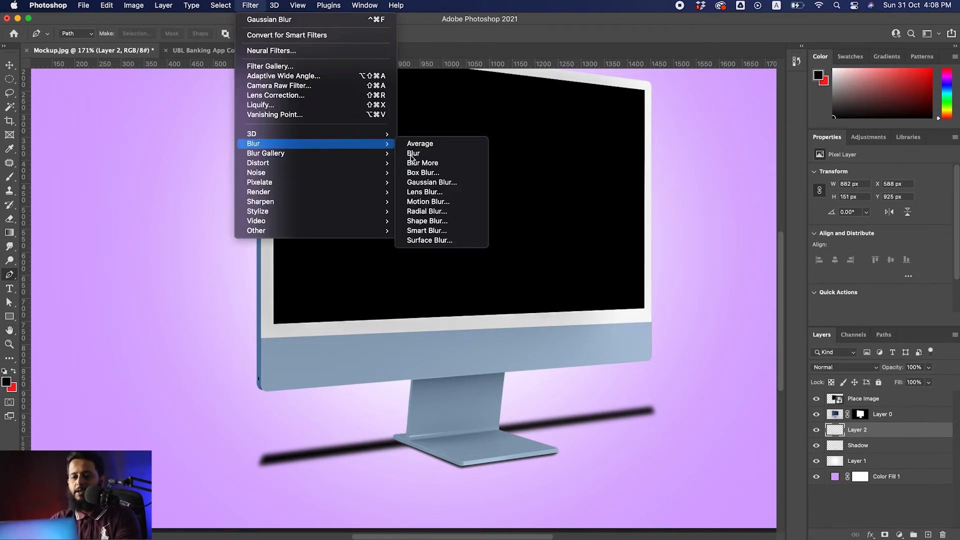
left_click(434, 202)
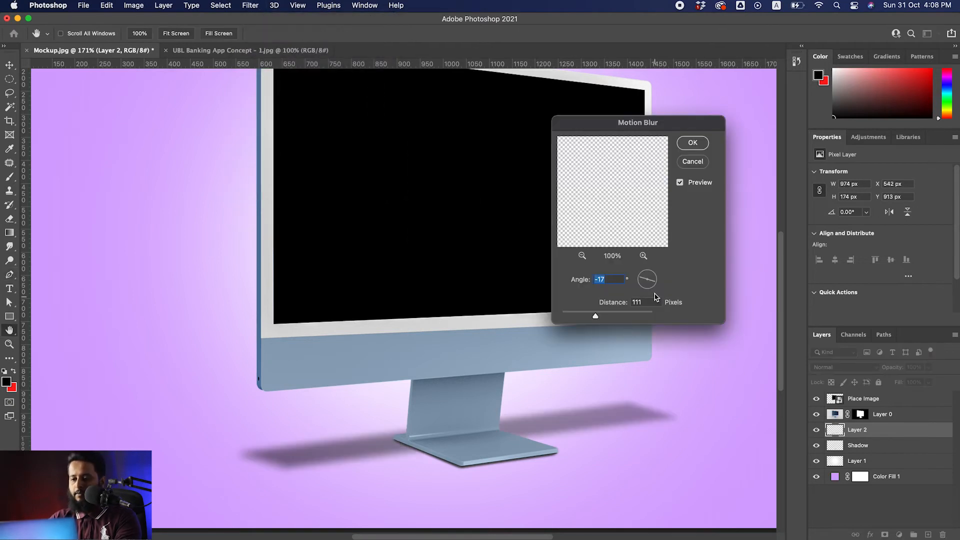
left_click_drag(650, 281, 654, 284)
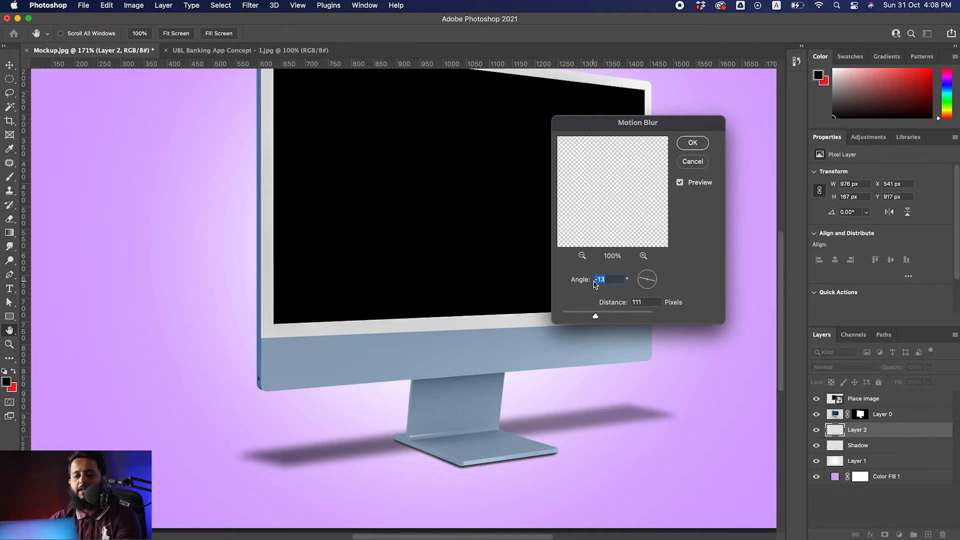
left_click(694, 143)
key("p")
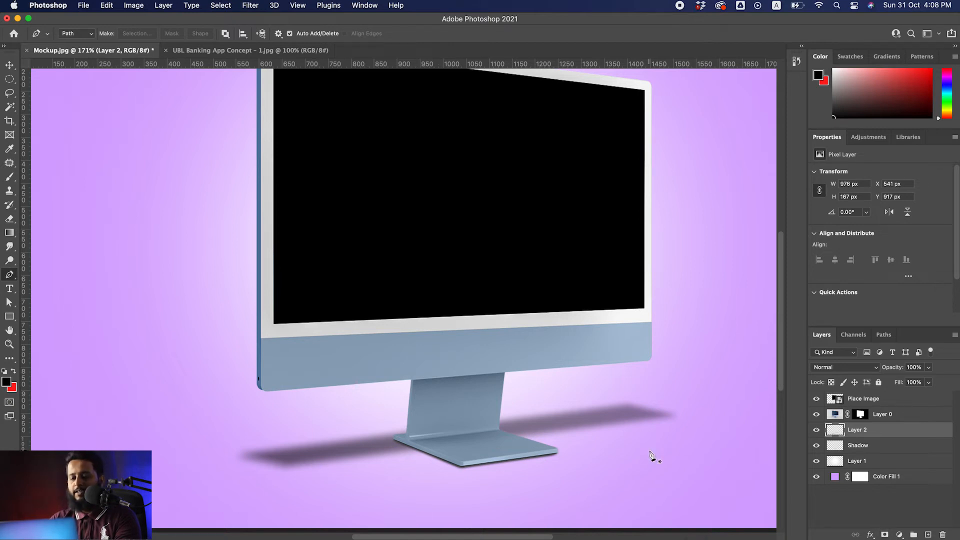
Add a layer mask to the blurred strip on Layer 2 and brush black along its lower edge to fade it
left_click(885, 534)
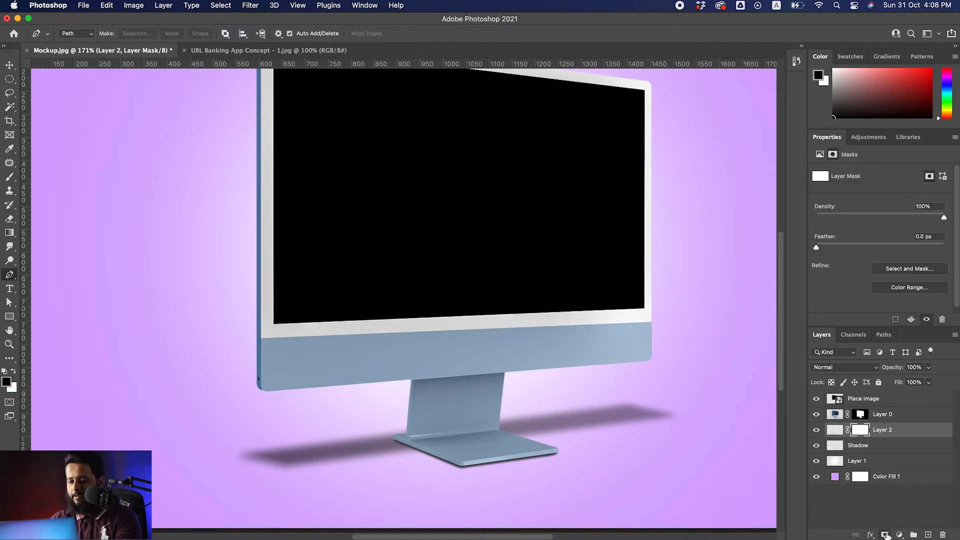
key("b")
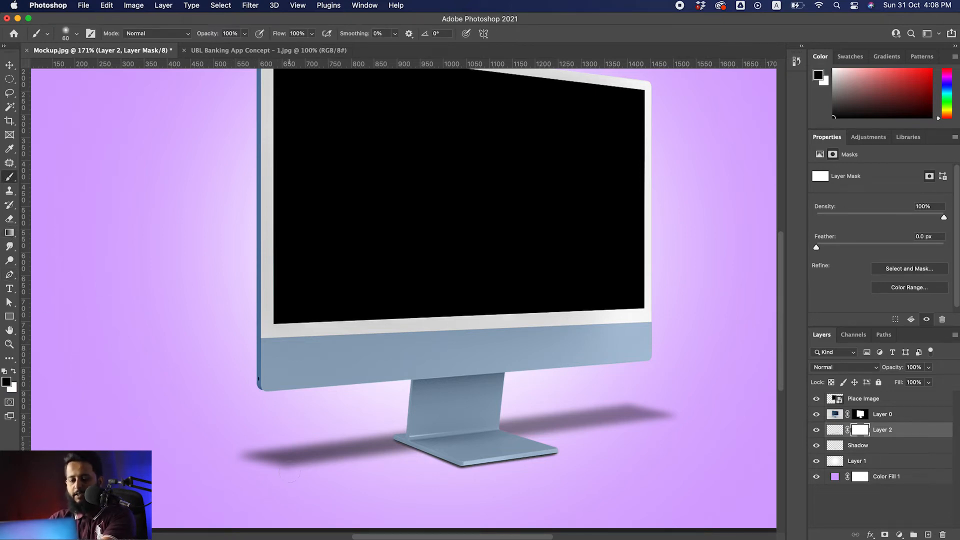
key("super+z")
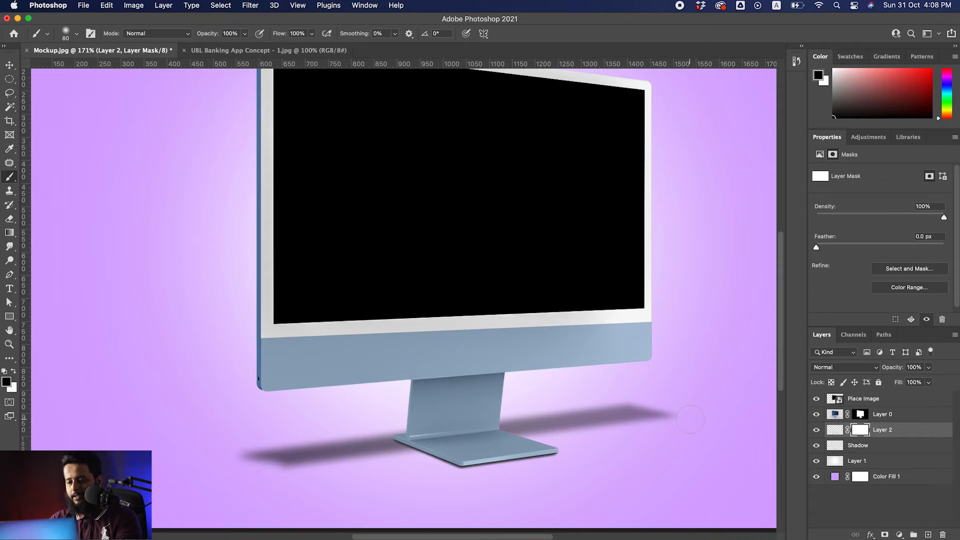
left_click_drag(690, 419, 543, 462)
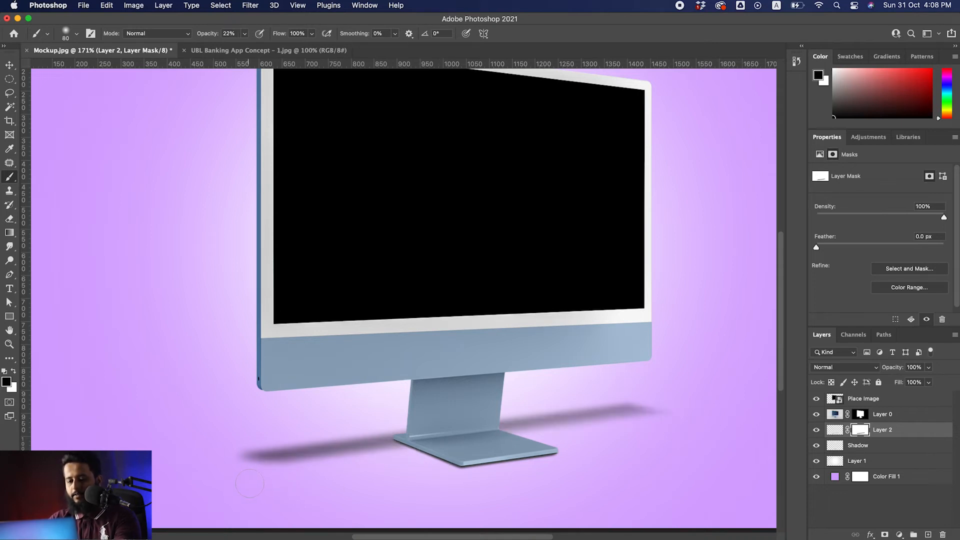
Soften the rest of the strip shadow on its mask with black brush strokes at 22% opacity, fading its edges and ends
left_click(664, 417, "shift")
mouse_move(535, 438)
left_mouse_down()
mouse_move(406, 437)
mouse_move(453, 437)
left_mouse_up()
left_click(276, 437)
left_click(539, 402, "shift")
left_click(286, 436, "shift")
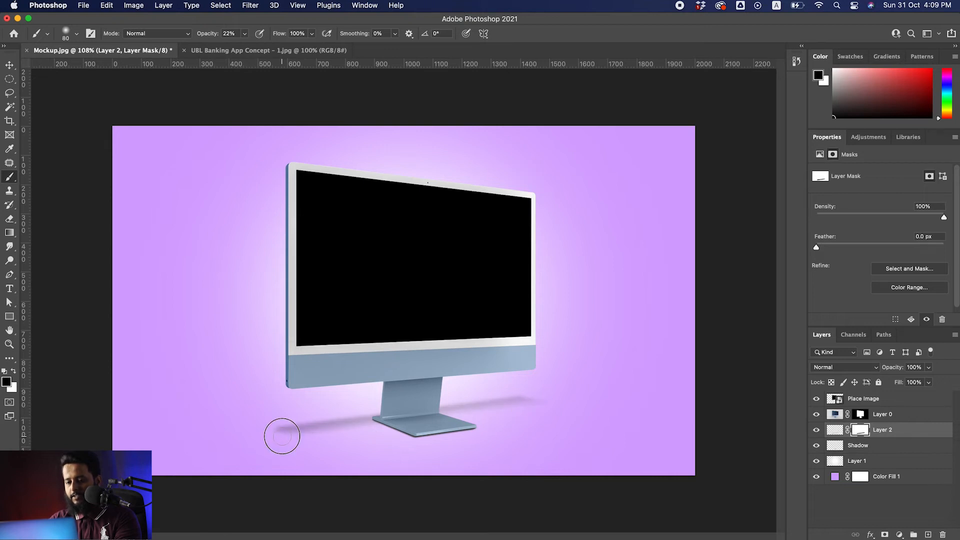
mouse_move(423, 413)
left_mouse_down()
mouse_move(389, 412)
mouse_move(410, 415)
left_mouse_up()
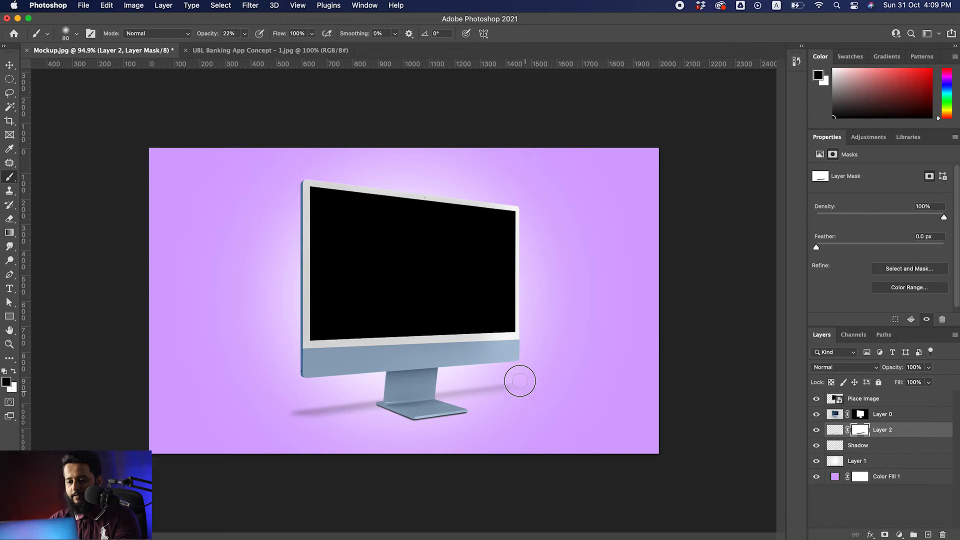
left_click_drag(506, 399, 543, 396)
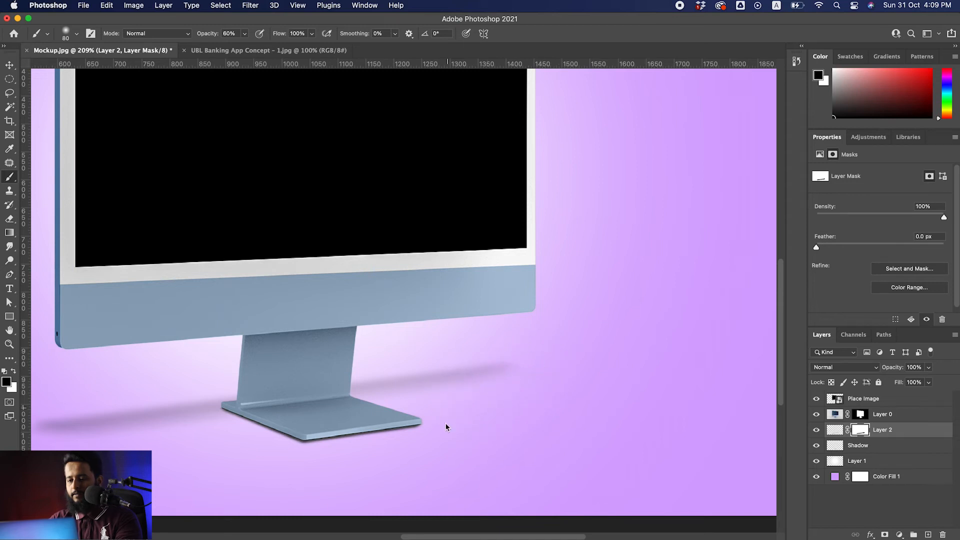
Lower the opacity of the strip shadow's layer to about 46%
scroll(609, 349, "left", 5)
scroll(608, 349, "down", 3)
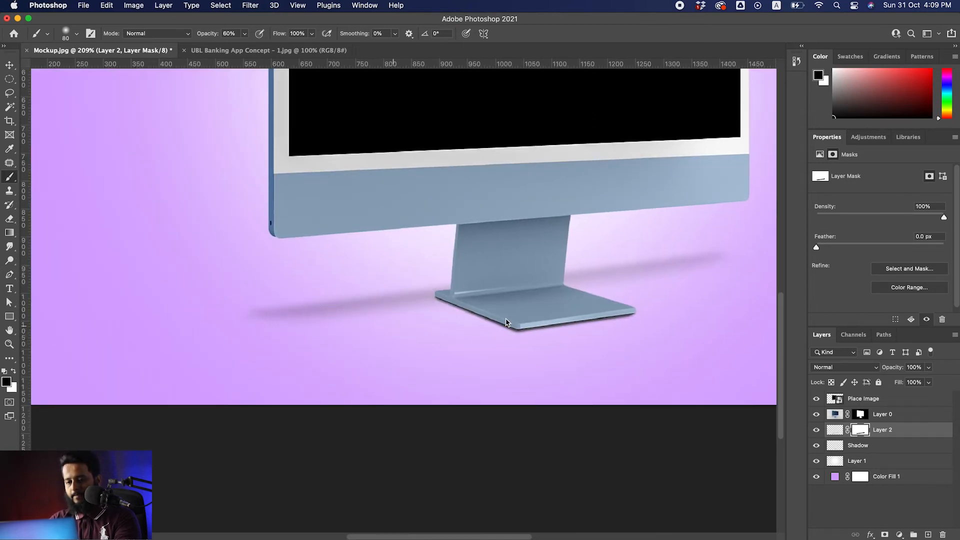
scroll(486, 320, "down", 5)
key("v")
key("5")
key("super+z")
left_click(926, 367)
left_click_drag(929, 380, 903, 383)
scroll(395, 373, "down", 5)
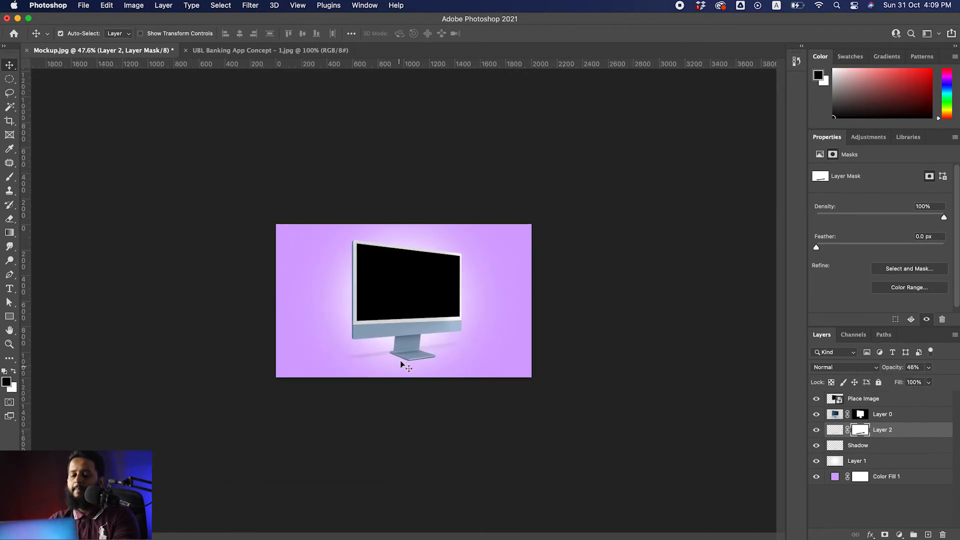
scroll(403, 301, "up", 3)
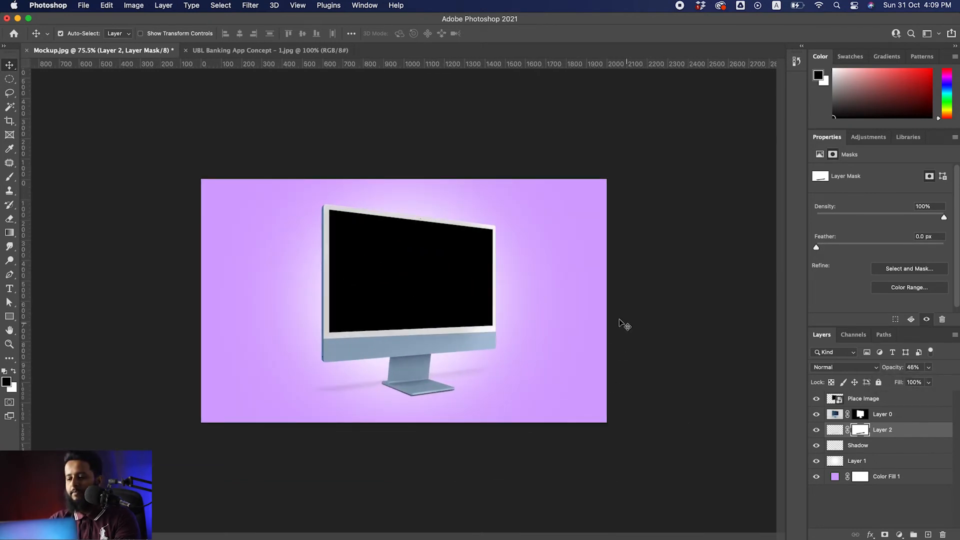
Open the contents of the Place Image smart object and bring the UBL Banking App Concept artwork into it
left_click(414, 262)
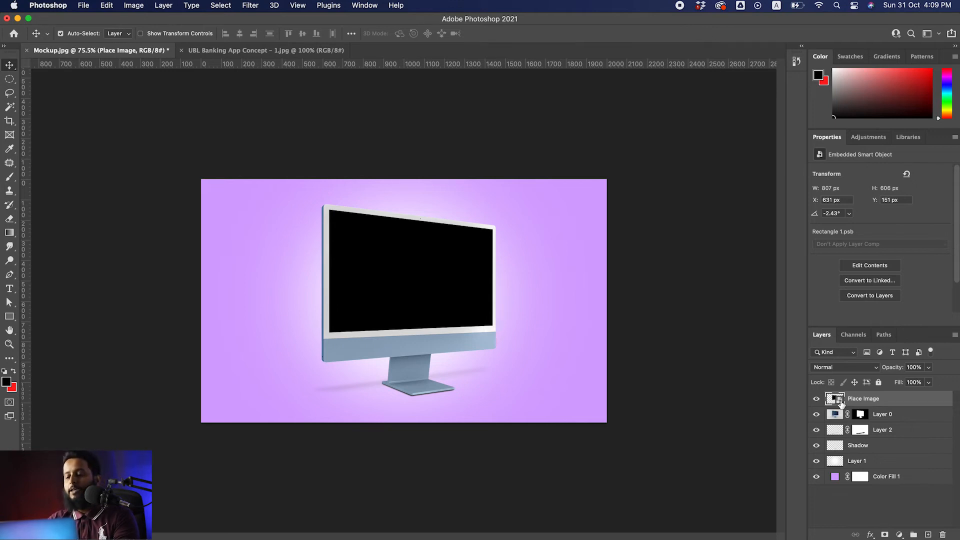
double_click(842, 402)
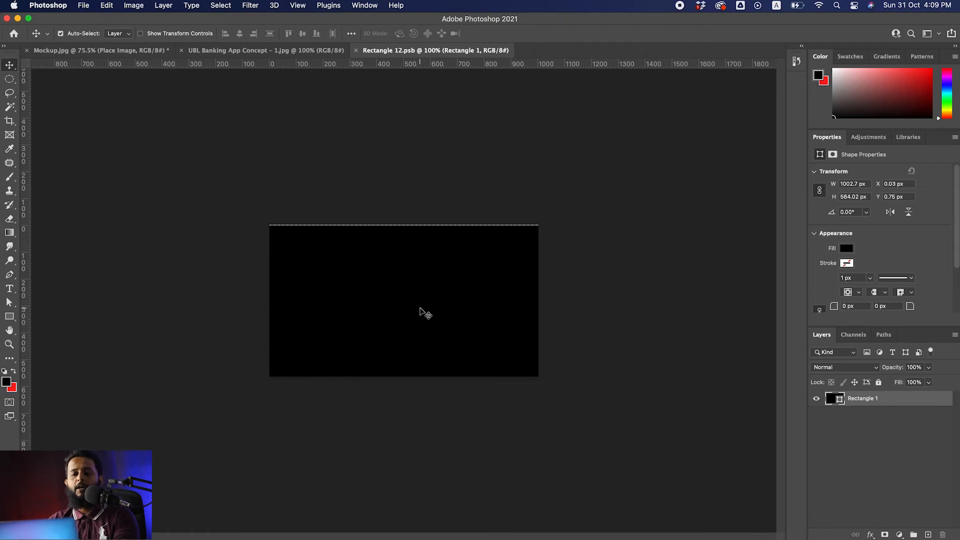
left_click(280, 52)
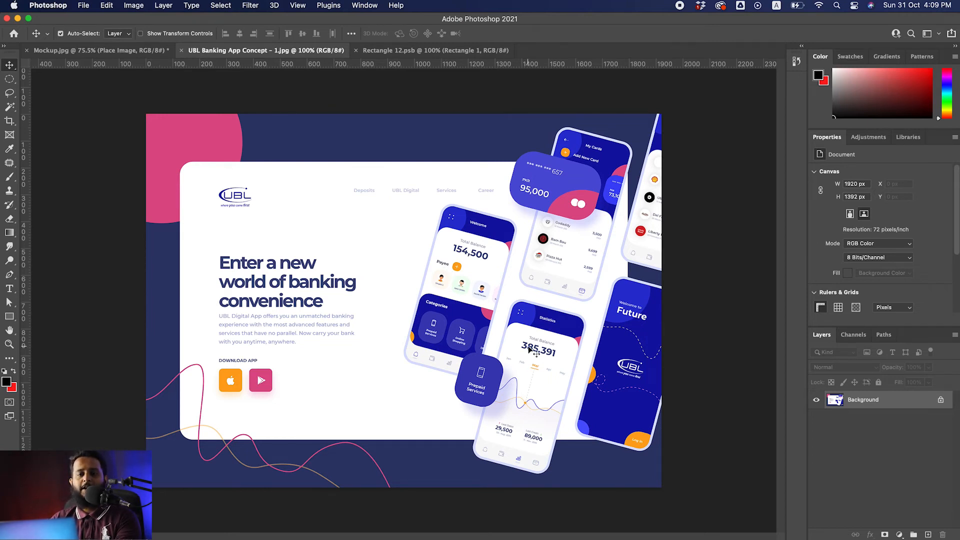
key("super+a")
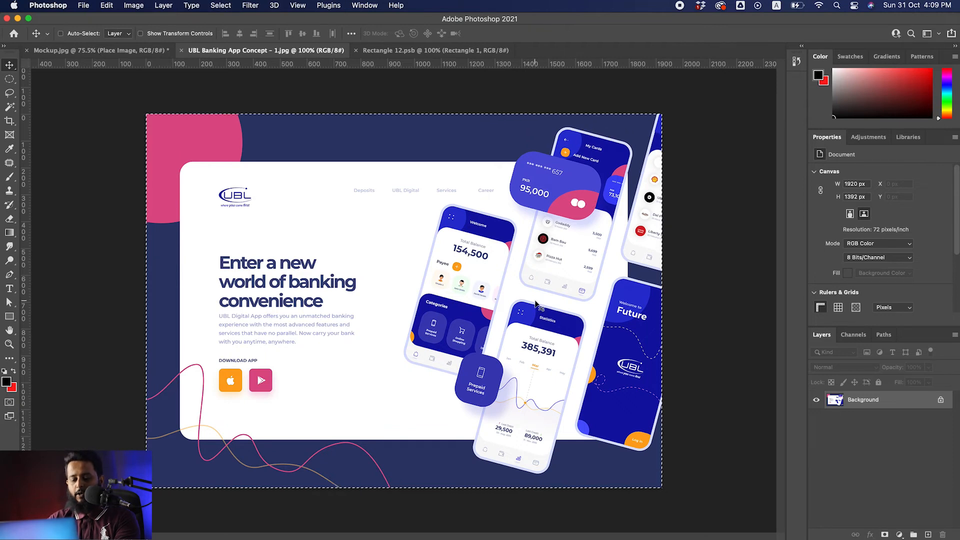
key("super+d")
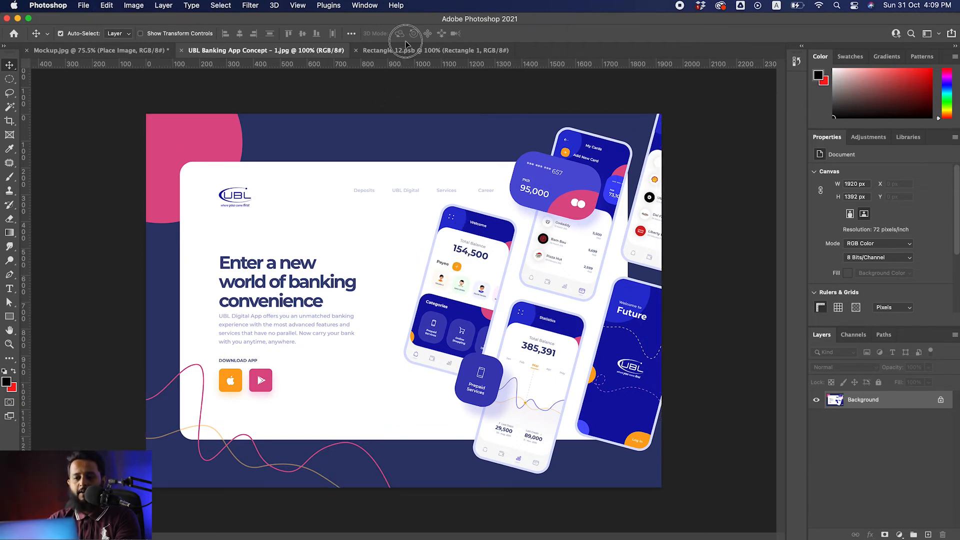
left_click_drag(407, 51, 387, 277)
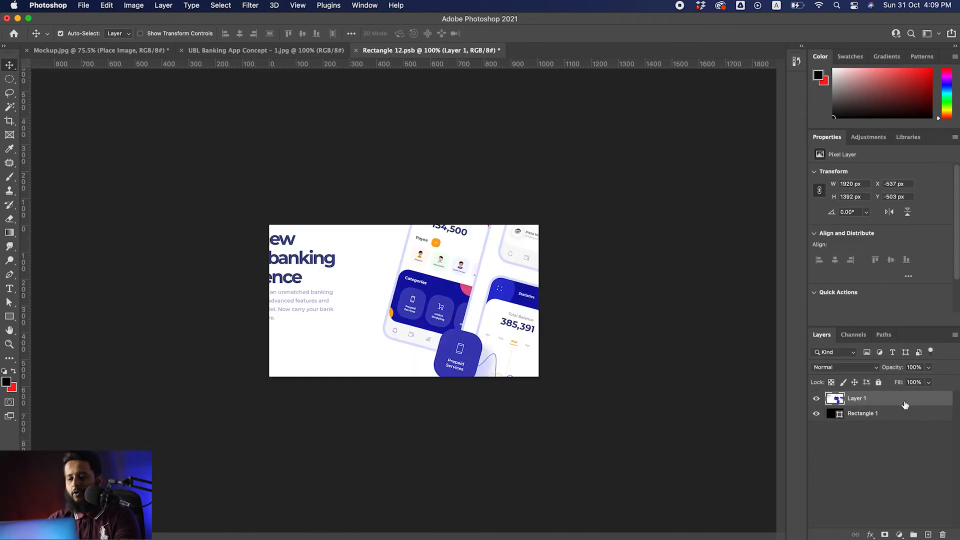
Scale the UBL artwork to about 61.85%, centre it over the smart object canvas and apply the transformation
key("super+t")
left_click_drag(640, 463, 538, 388)
left_click_drag(425, 333, 468, 394)
left_click_drag(584, 436, 553, 409)
left_click_drag(498, 364, 499, 341)
left_click_drag(543, 400, 564, 415)
left_click_drag(470, 331, 468, 339)
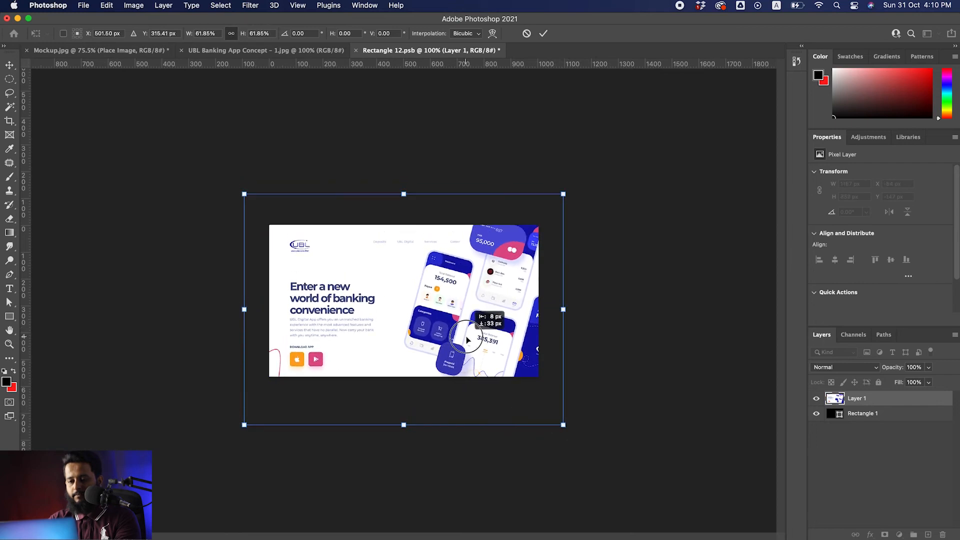
scroll(468, 340, "up", 3)
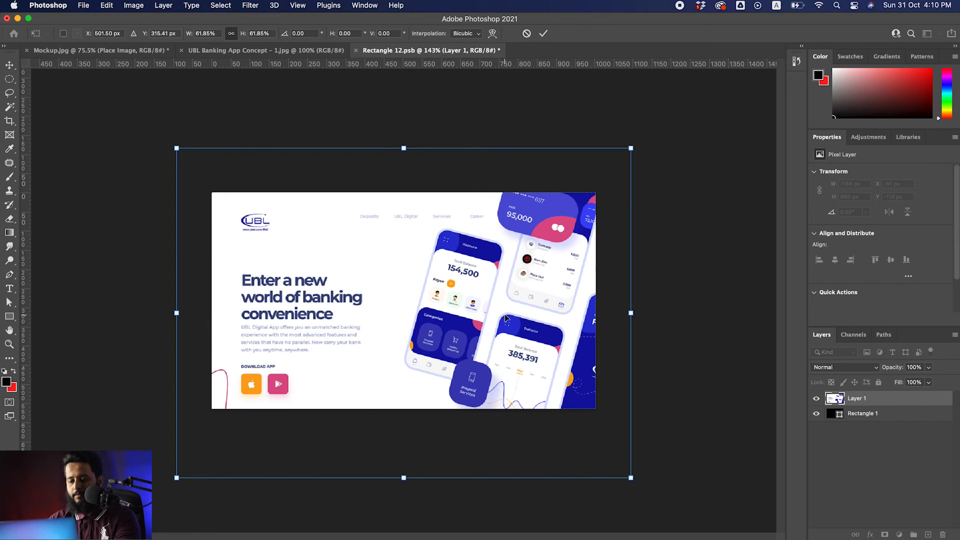
key("Return")
scroll(450, 298, "down", 2)
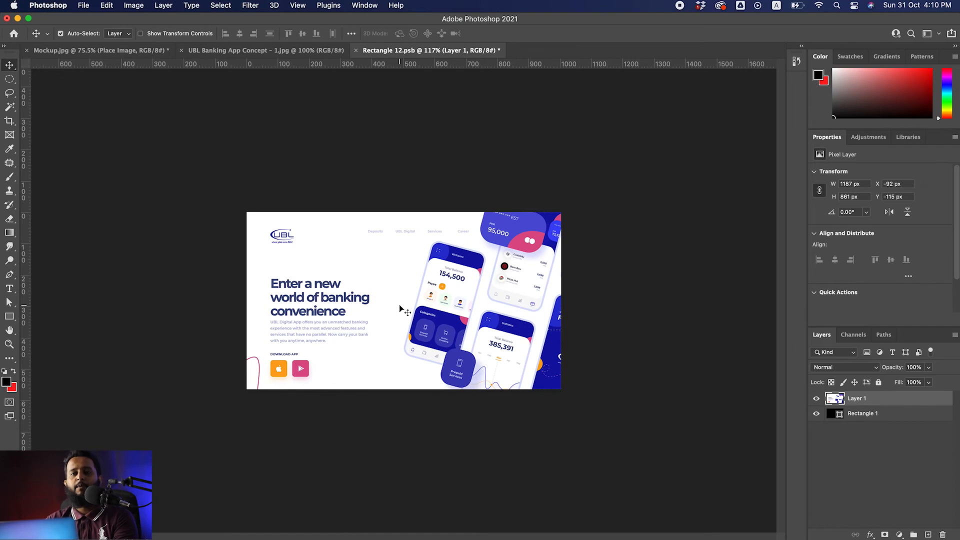
Save the smart object's contents and return to the Mockup.jpg document
key("super+s")
left_click(128, 52)
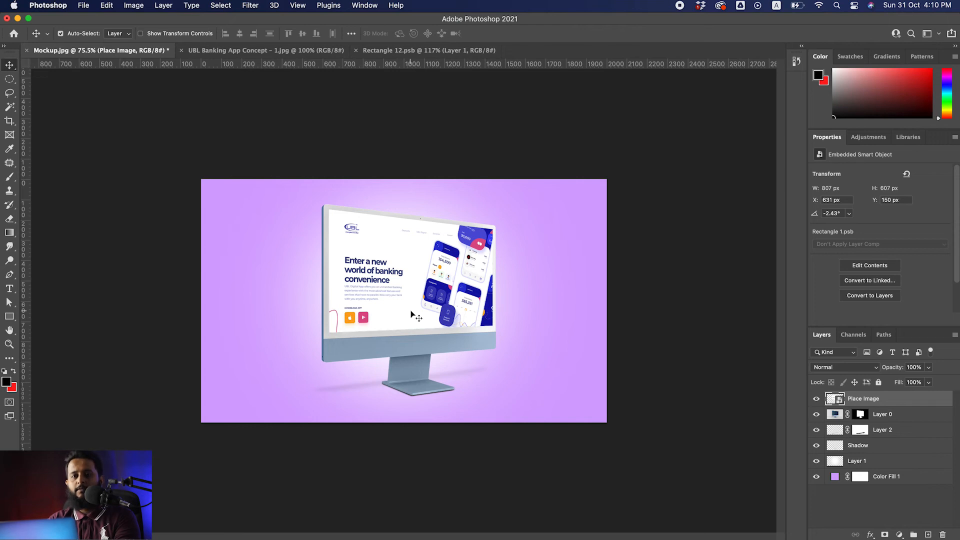
scroll(453, 273, "up", 3)
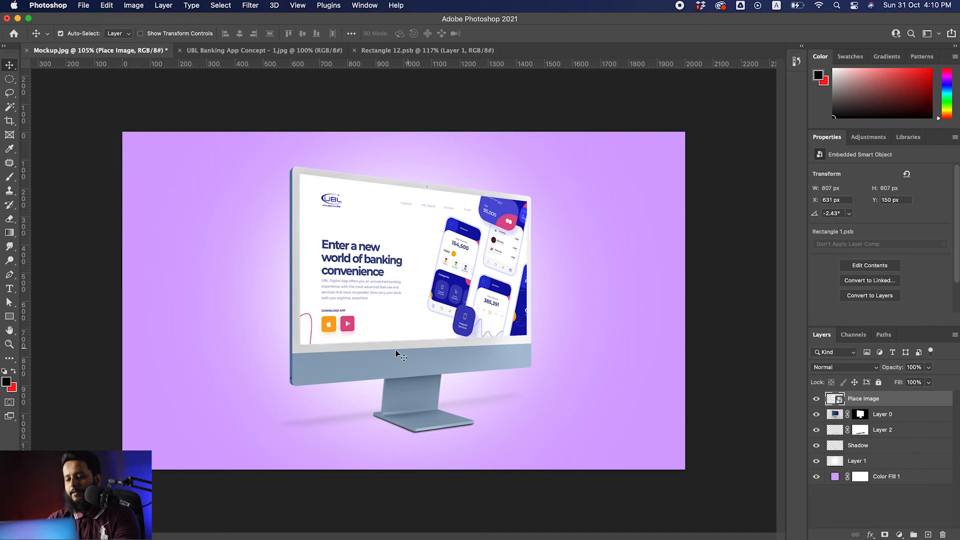
Recolour the Color Fill 1 background to a bright blue, about #5151ff, starting from a blue sampled in the artwork
double_click(835, 478)
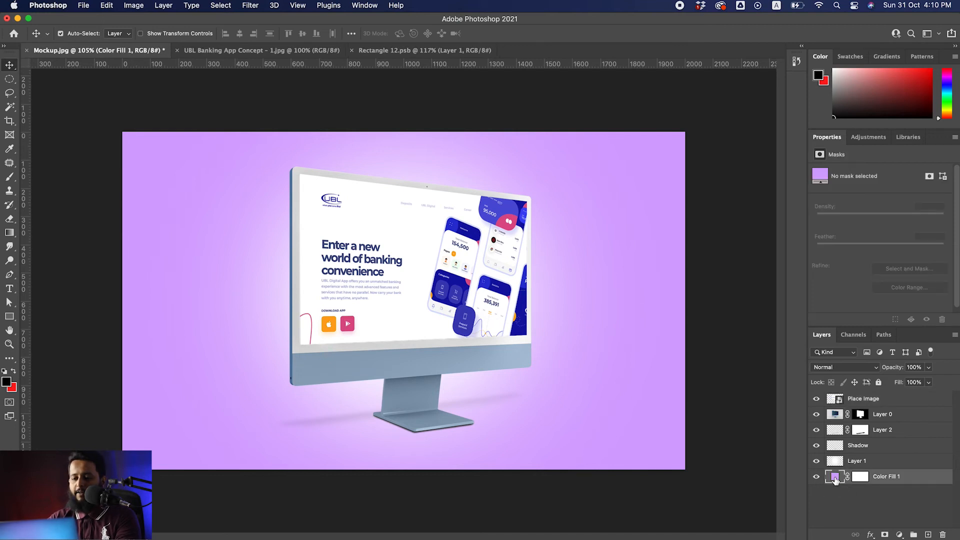
left_click_drag(573, 110, 816, 119)
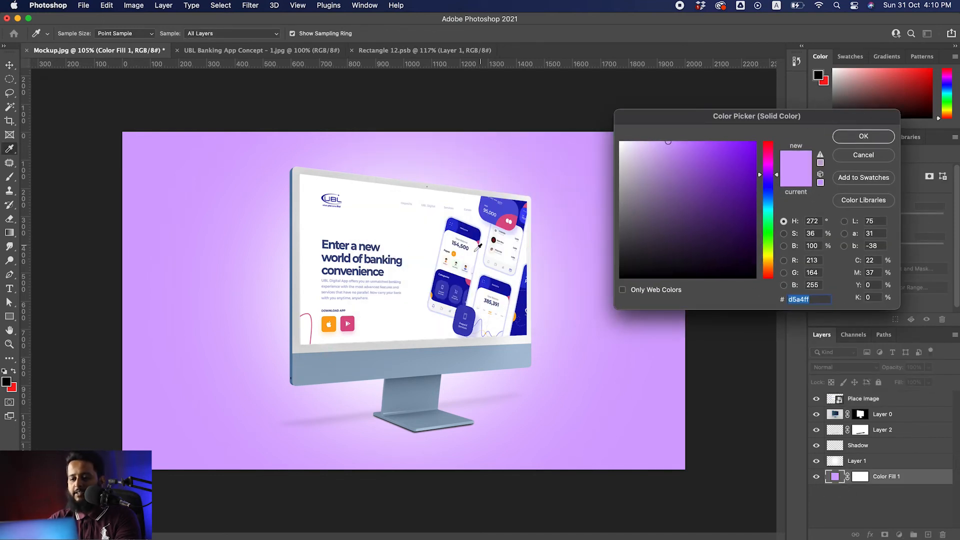
left_click(460, 281)
mouse_move(747, 184)
left_mouse_down()
mouse_move(703, 129)
mouse_move(716, 134)
left_mouse_up()
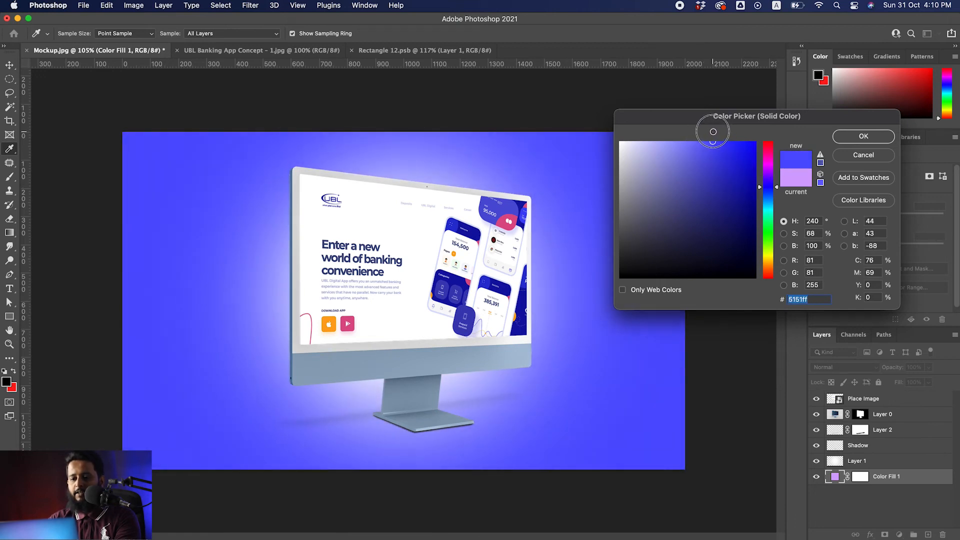
left_click(863, 136)
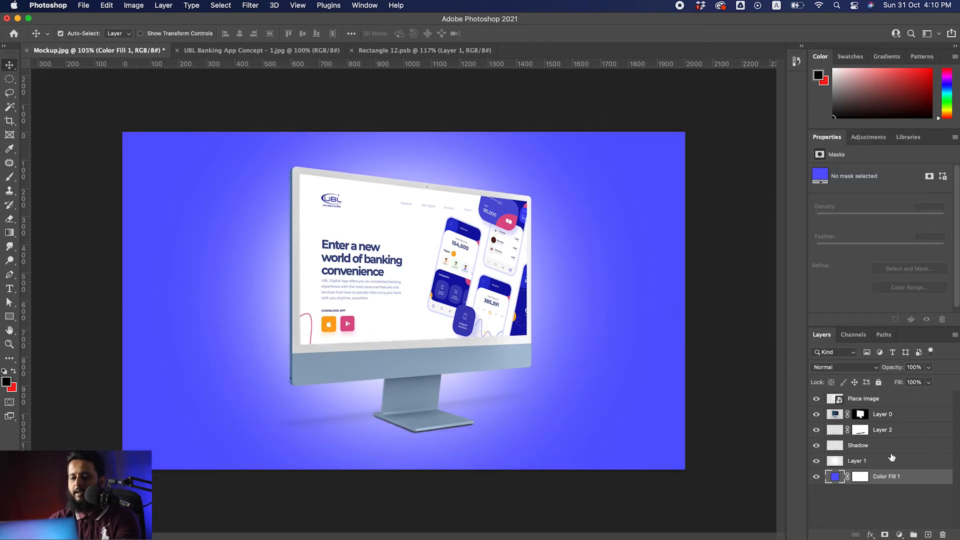
Add a Hue/Saturation adjustment clipped to the monitor's Layer 0, with Hue +28 and Saturation +24
left_click(912, 414)
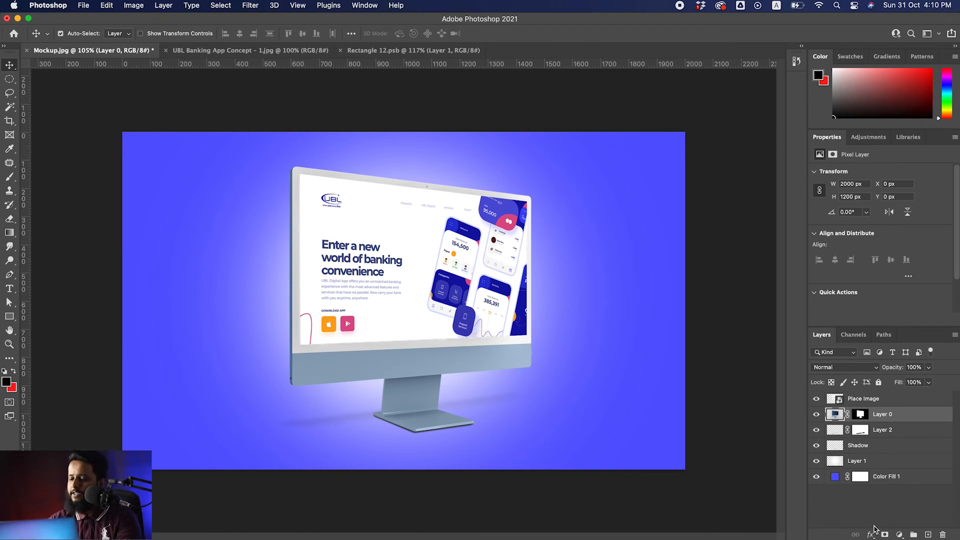
left_click(898, 535)
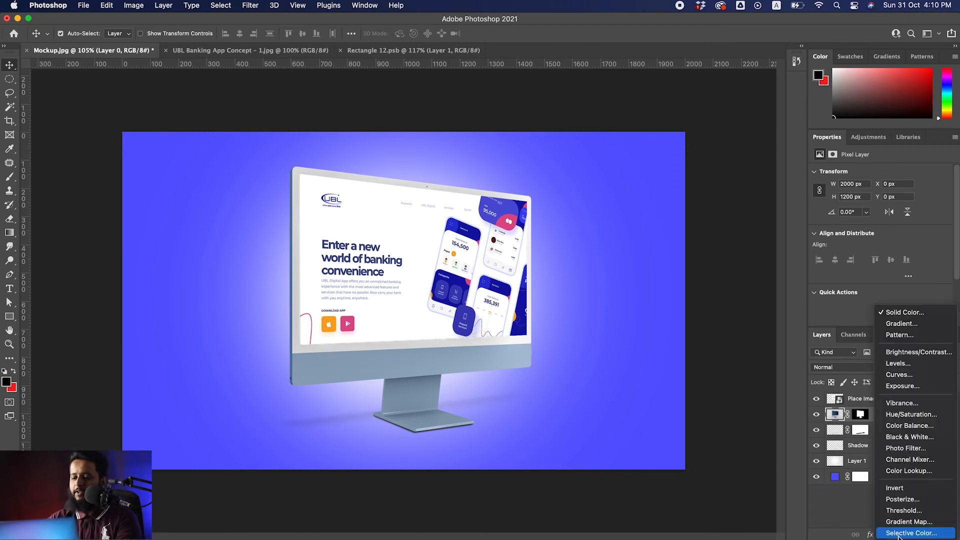
left_click(913, 418)
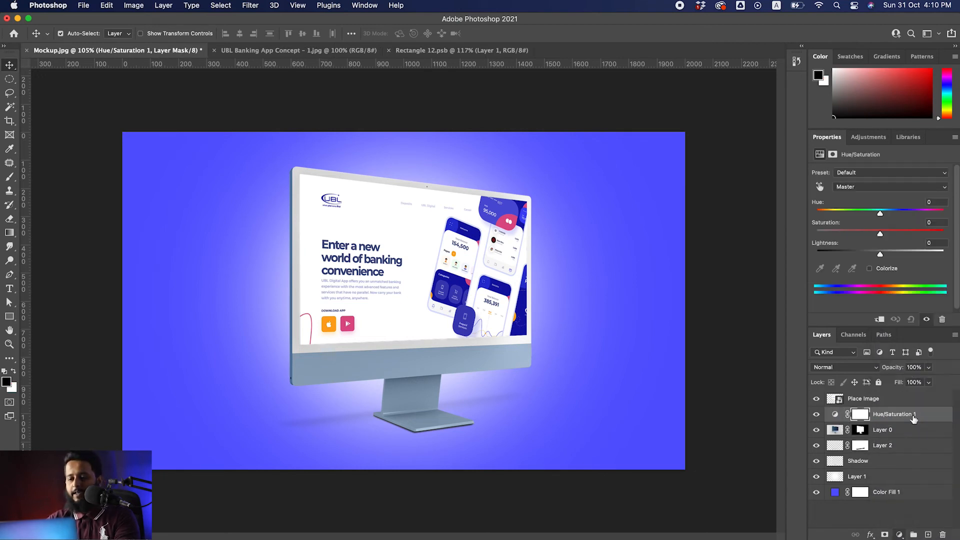
right_click(923, 416)
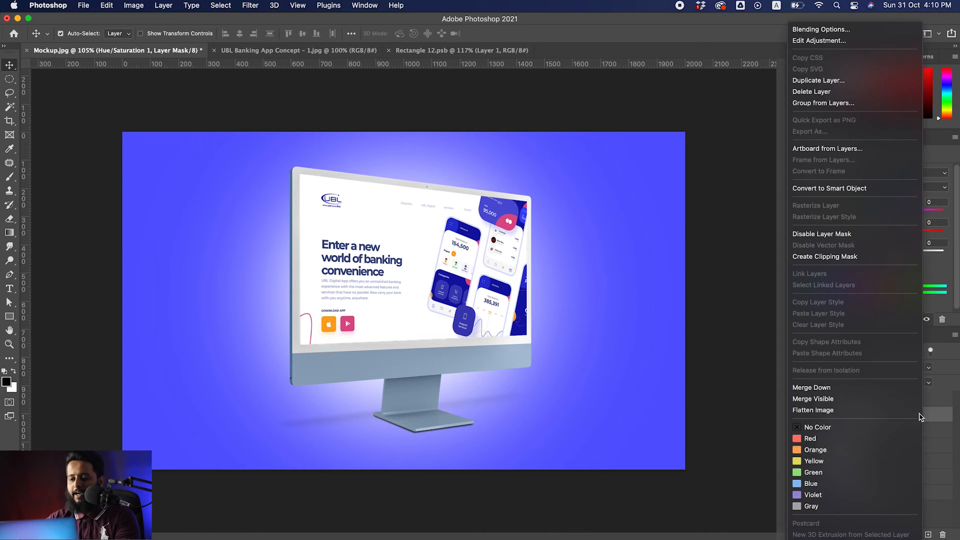
left_click(834, 257)
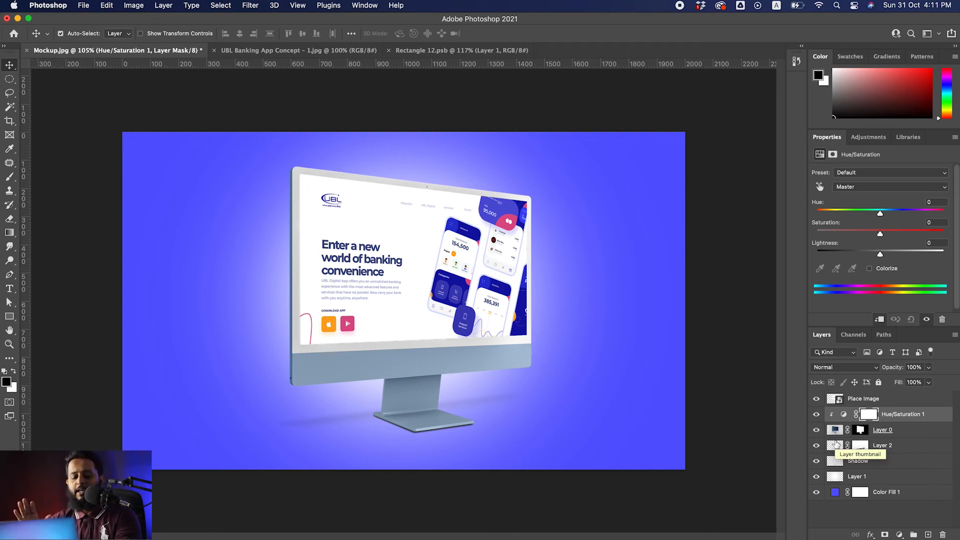
left_click_drag(844, 213, 898, 215)
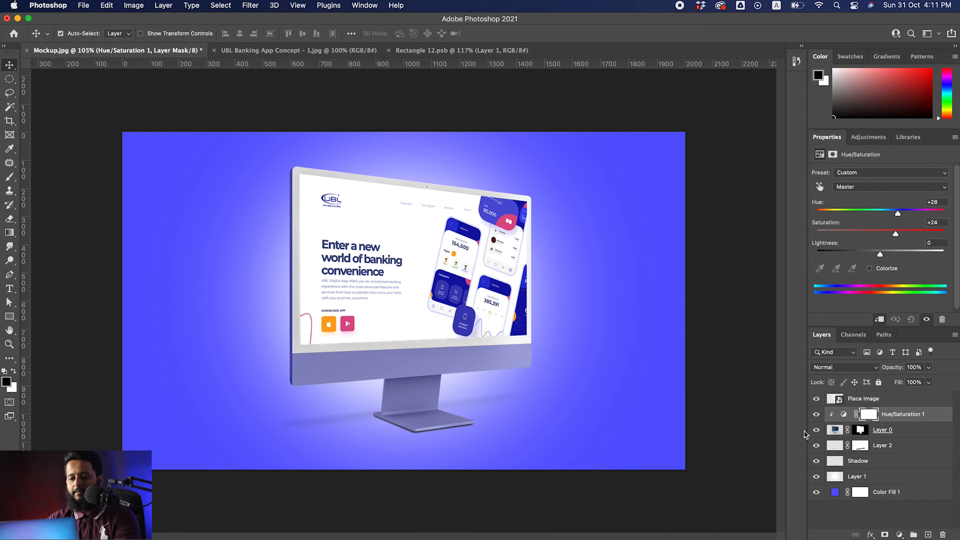
mouse_move(597, 394)
left_mouse_down()
mouse_move(571, 391)
mouse_move(589, 392)
left_mouse_up()
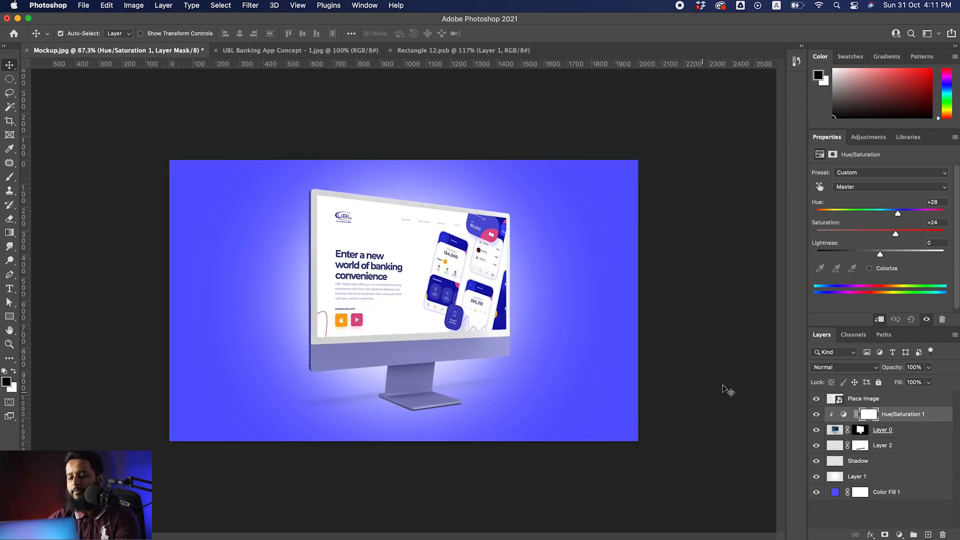
Open the Place Image smart object's contents and place Hero Image.jpg from the Portfolio's 1 UI-UX designs folder in Finder
double_click(840, 401)
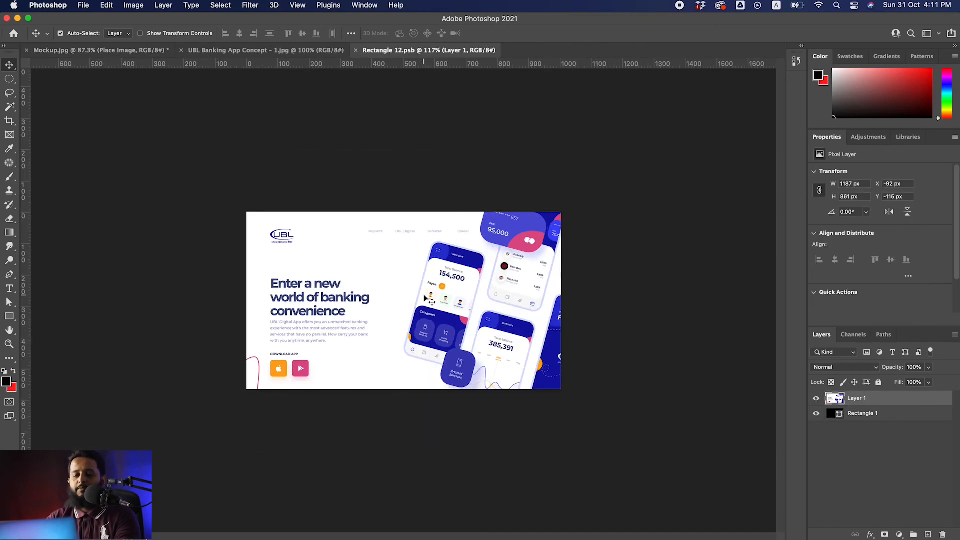
key("super+Tab")
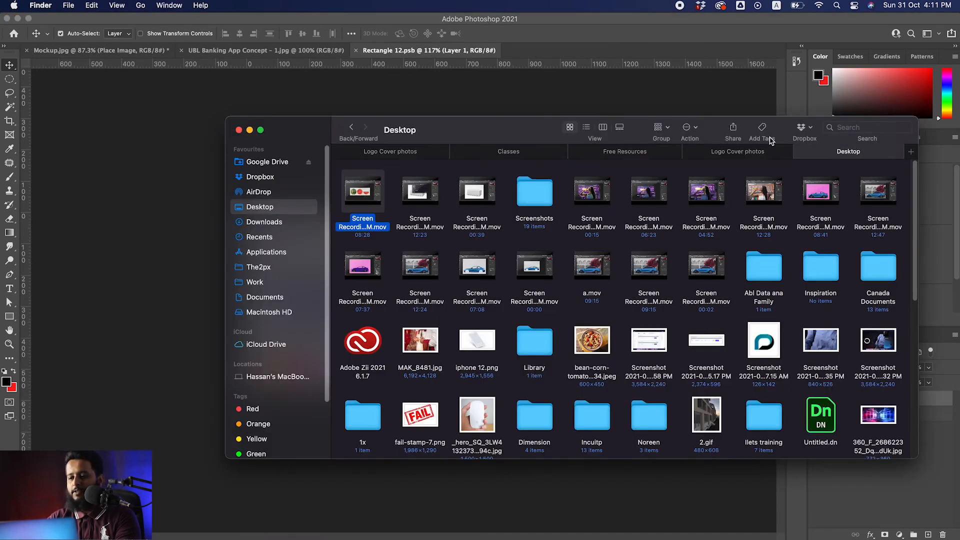
left_click(768, 155)
left_click(848, 154)
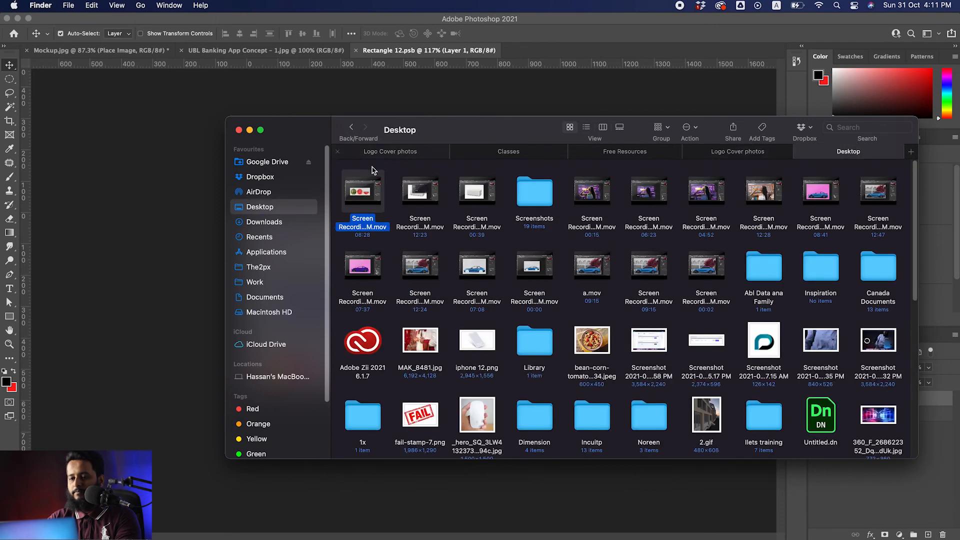
left_click(259, 267)
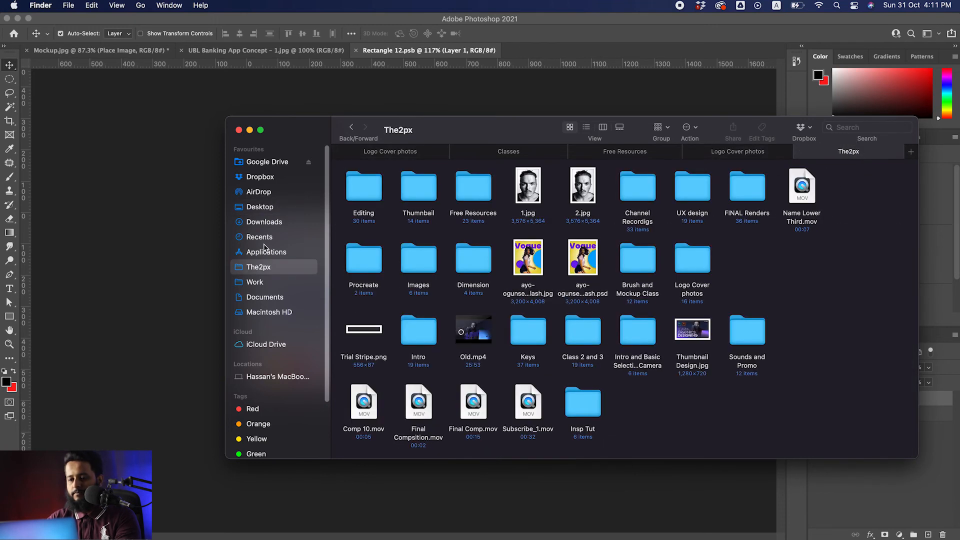
left_click(254, 283)
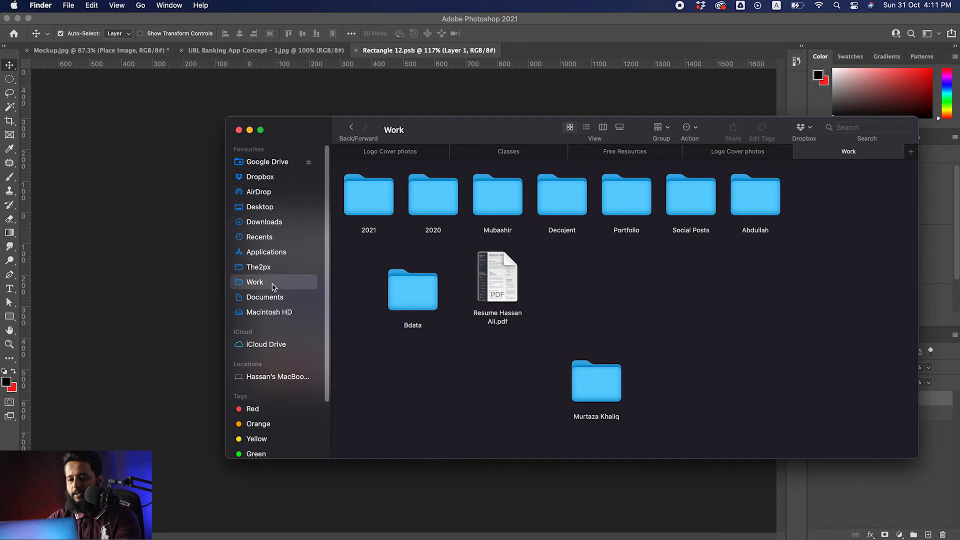
double_click(640, 195)
double_click(367, 193)
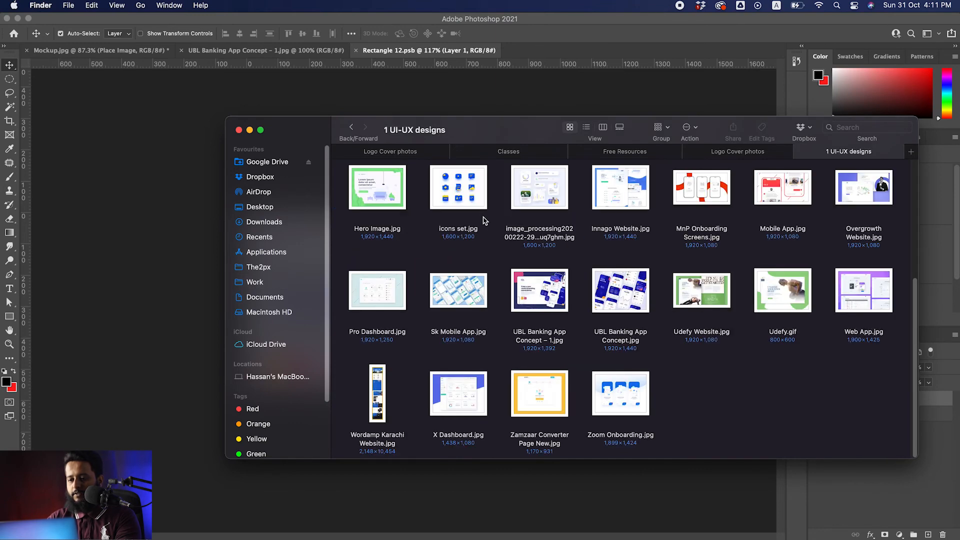
mouse_move(470, 207)
left_mouse_down()
mouse_move(487, 214)
mouse_move(456, 218)
left_mouse_up()
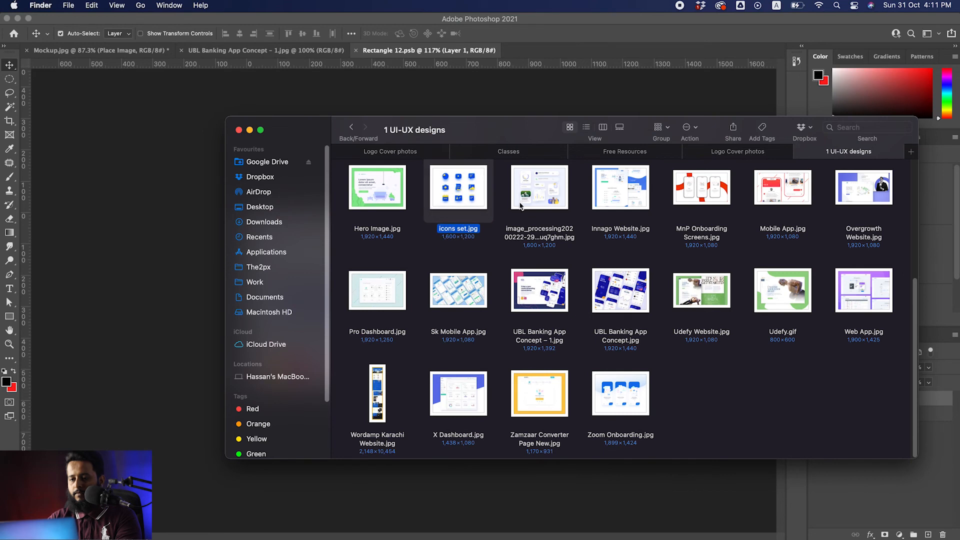
left_click_drag(387, 206, 368, 332)
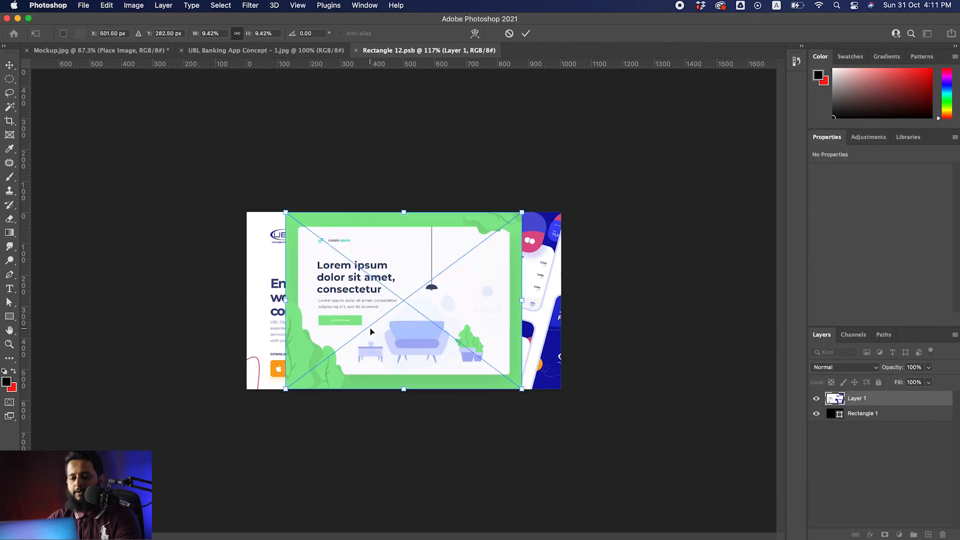
Enlarge the placed hero image to fill the smart object's canvas, then save and close the smart object's contents
left_click_drag(522, 393, 562, 406)
mouse_move(527, 329)
left_mouse_down()
mouse_move(533, 369)
mouse_move(527, 332)
left_mouse_up()
key("Return")
key("super+s")
key("super+w")
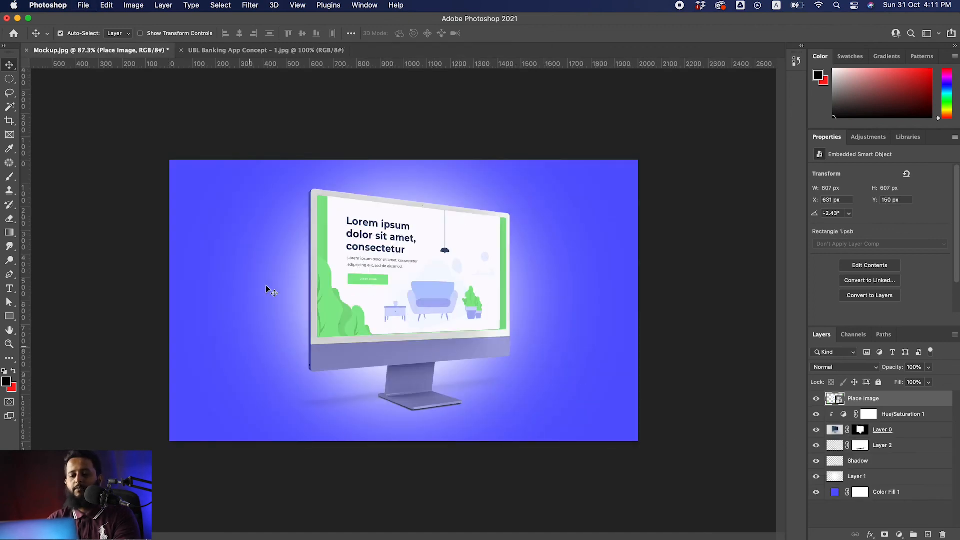
Recolour the Color Fill 1 background with the green sampled from the border of the artwork on the monitor
double_click(834, 492)
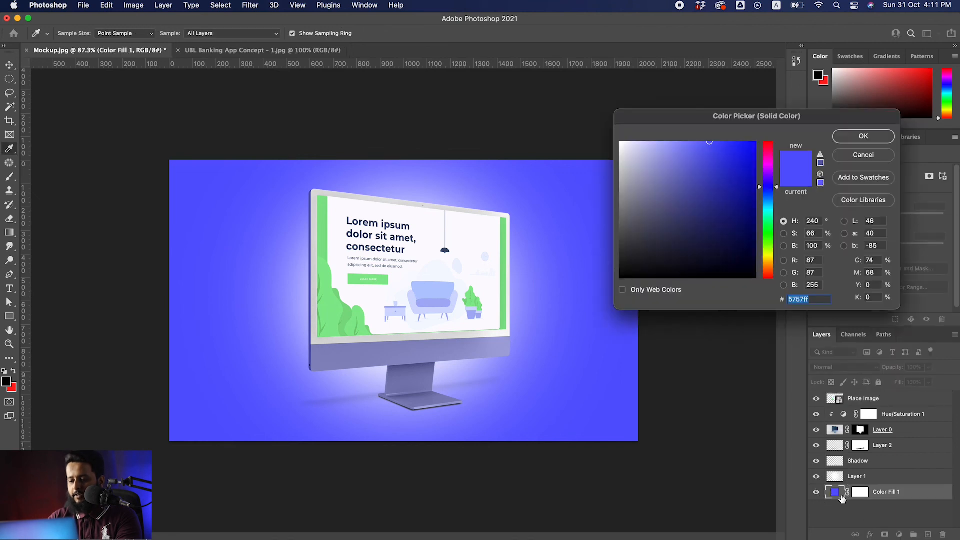
left_click(505, 249)
left_click(876, 138)
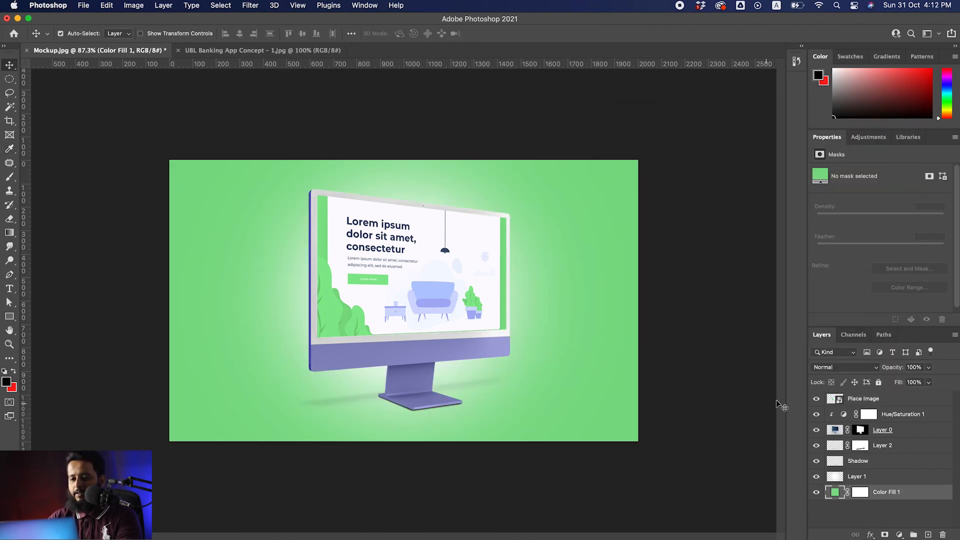
Set the Hue of the monitor's Hue/Saturation 1 adjustment to -100 to turn the iMac body green
left_click(843, 414)
left_click_drag(878, 212, 838, 223)
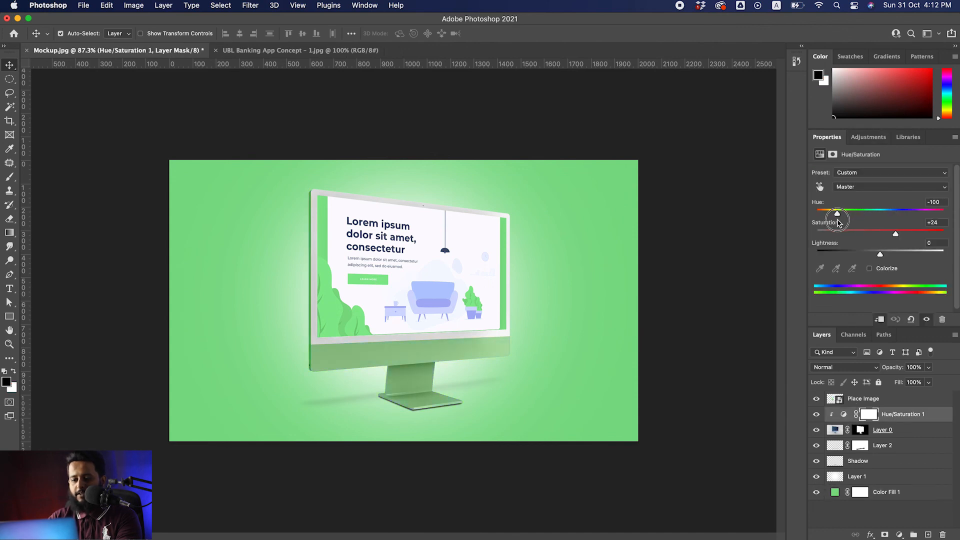
left_click(602, 443)
Lighten the Color Fill 1 background to a pale green, #cbffd1
scroll(607, 444, "up", 2)
double_click(835, 492)
left_click_drag(686, 168, 649, 124)
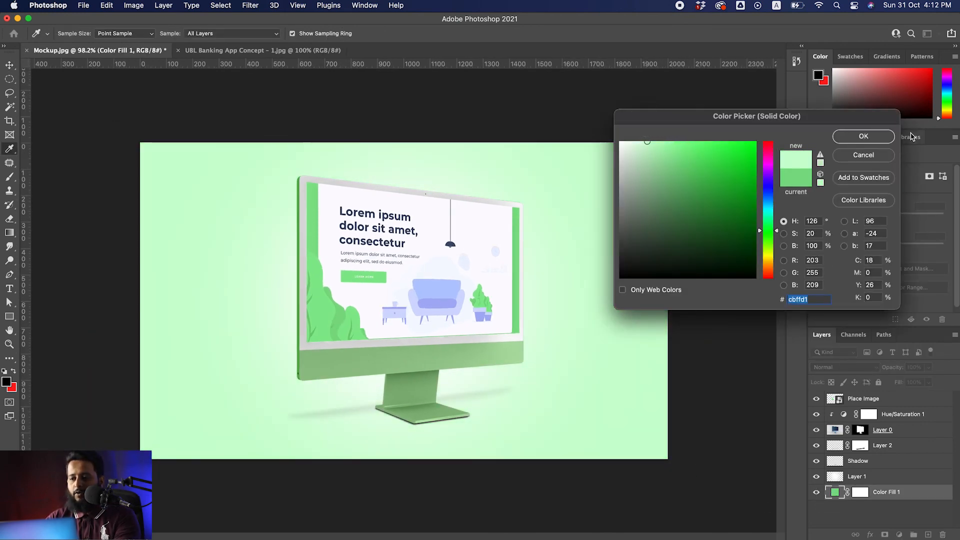
left_click(863, 136)
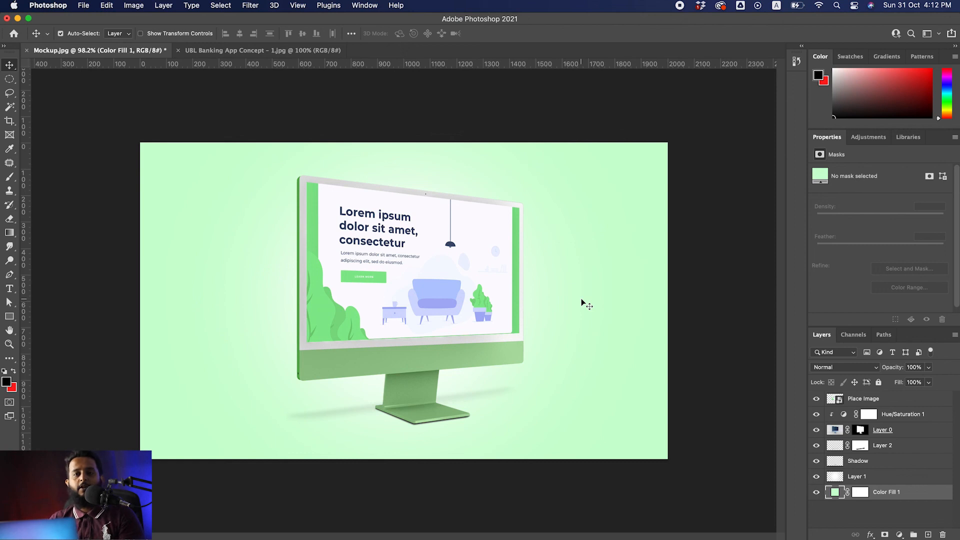